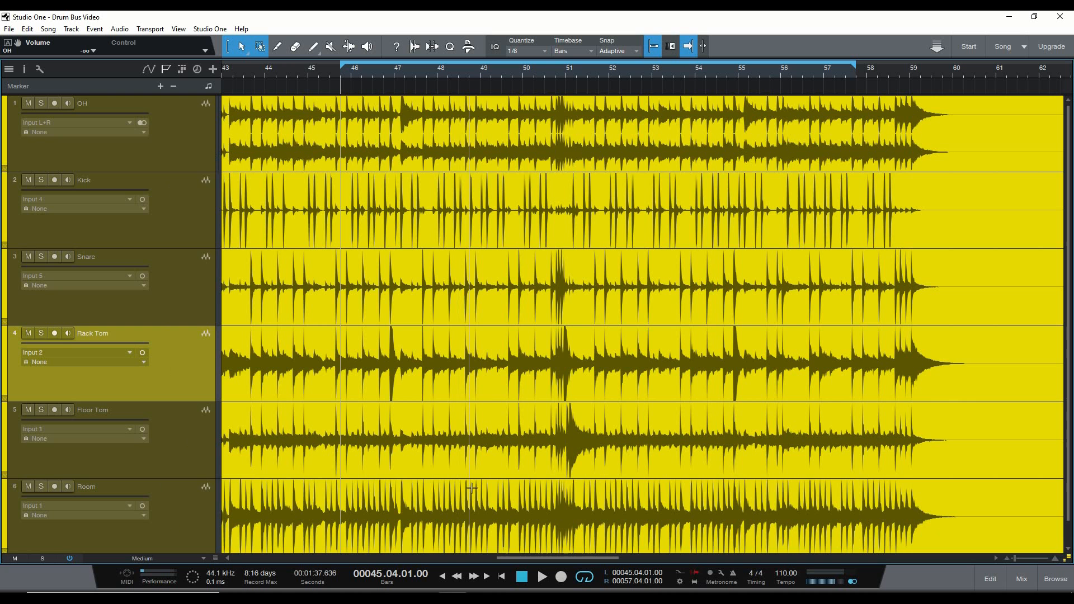
Show the mixer and, during playback, raise OH to -7.1 dB, Kick to -4.6 dB and Snare to -9.2 dB.
{"action": "left_click", "coordinate": [1021, 578]}
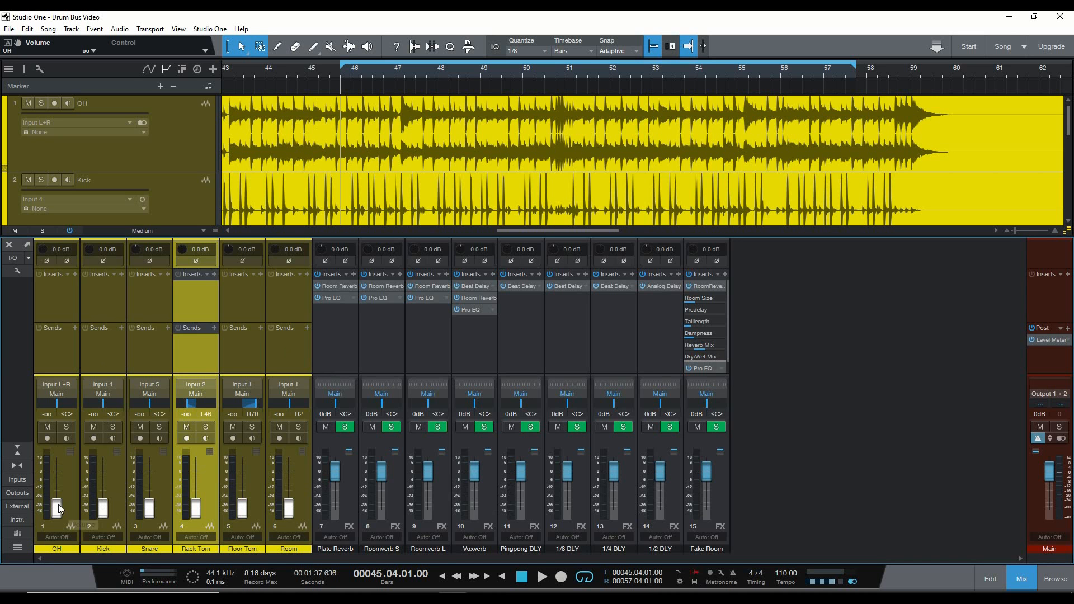
{"action": "key", "text": "space"}
{"action": "left_click_drag", "start_coordinate": [59, 508], "coordinate": [104, 480]}
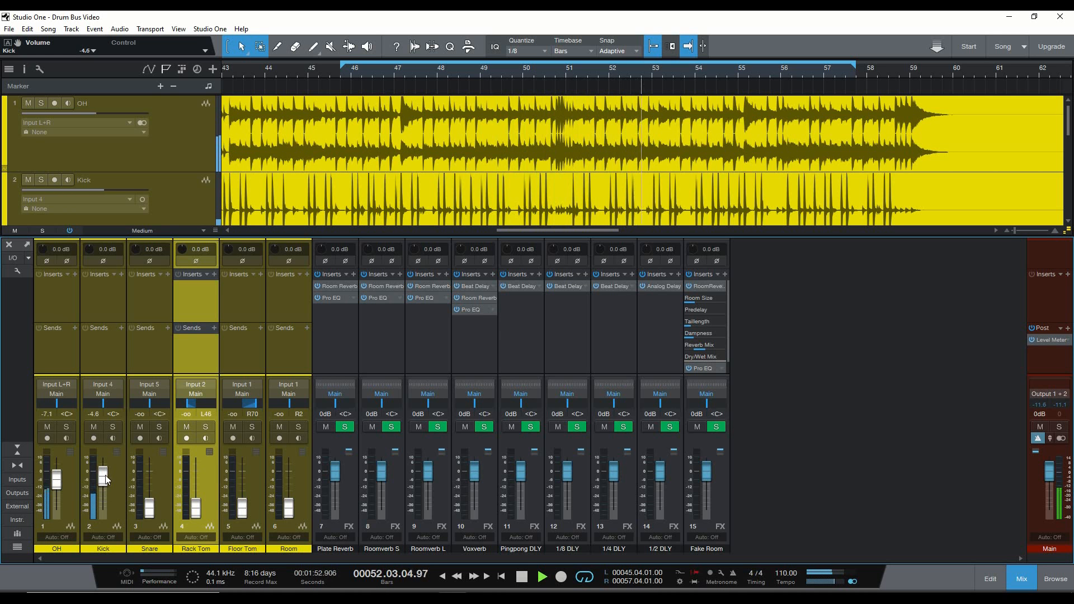
{"action": "left_click", "coordinate": [151, 509]}
{"action": "left_click_drag", "start_coordinate": [151, 510], "coordinate": [155, 483]}
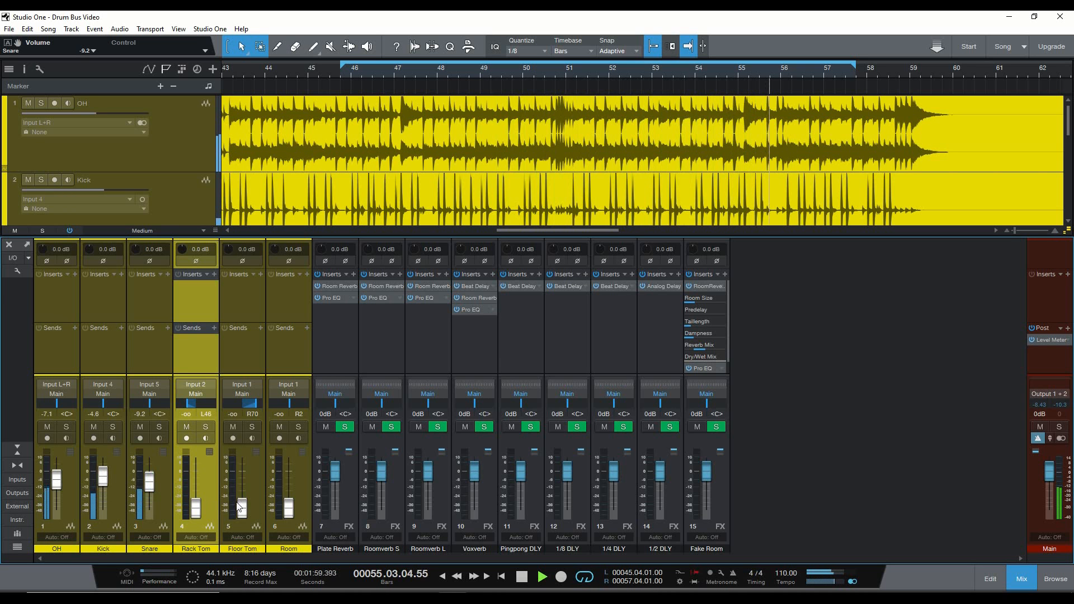
Raise the Rack Tom and Floor Tom faders to -10.8 dB each.
{"action": "left_click_drag", "start_coordinate": [200, 507], "coordinate": [247, 491]}
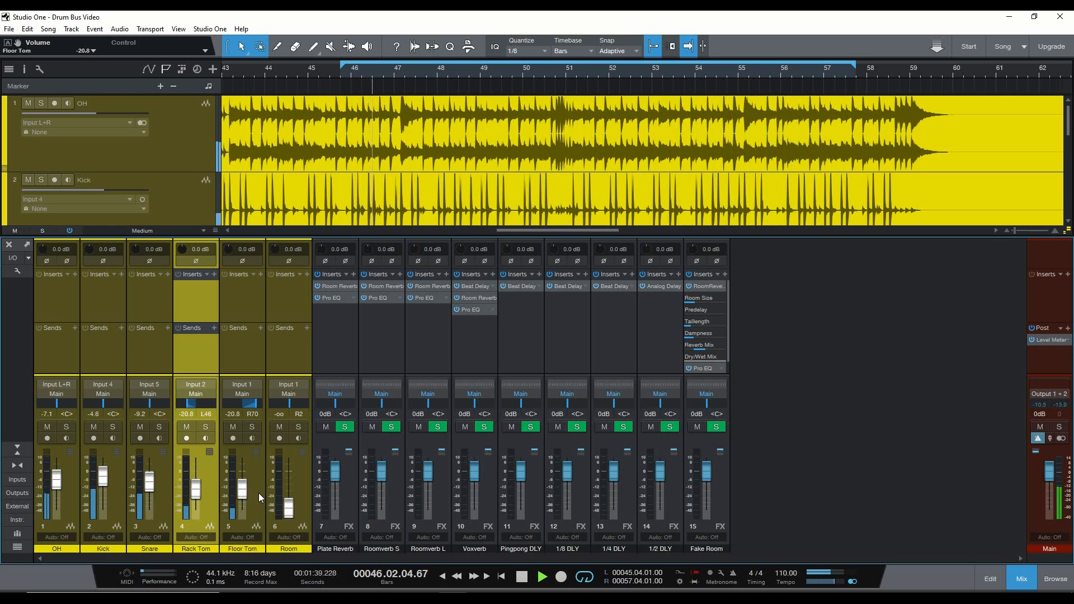
{"action": "left_click", "coordinate": [258, 493]}
{"action": "left_click", "coordinate": [197, 492], "text": "shift"}
{"action": "scroll", "coordinate": [197, 491], "scroll_direction": "up", "scroll_amount": 4}
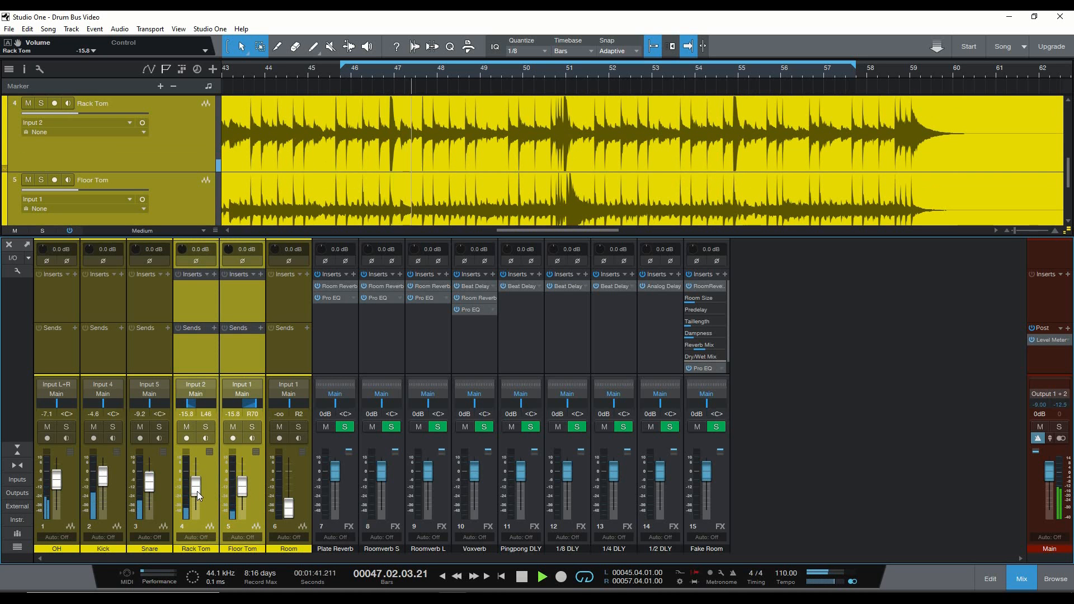
{"action": "scroll", "coordinate": [197, 492], "scroll_direction": "up", "scroll_amount": 1}
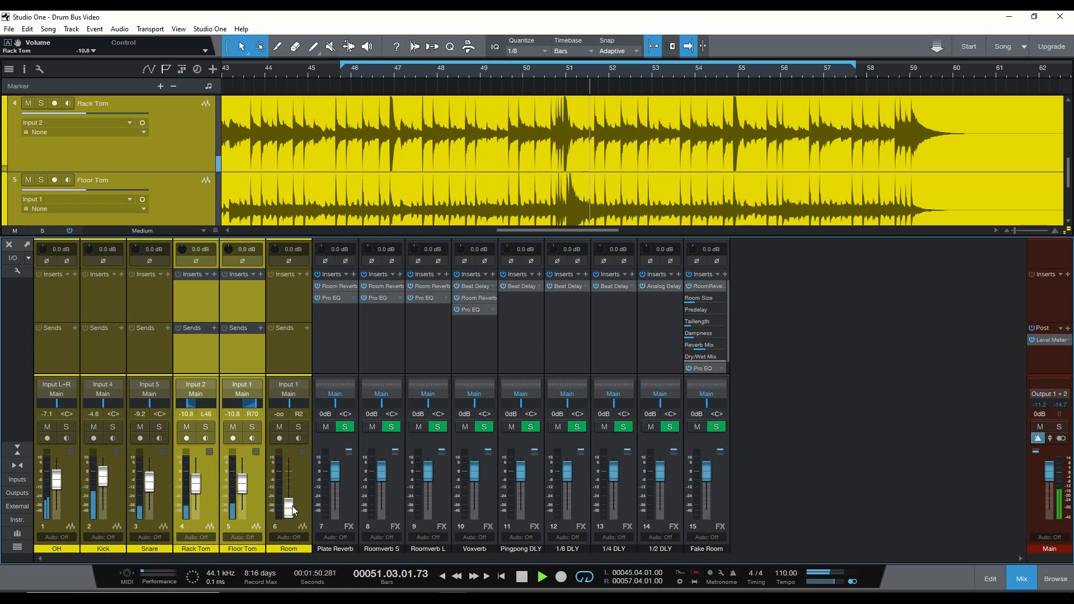
Raise the Room fader to -6.3 dB, fine-tune Kick to -4.2 dB and stop playback.
{"action": "left_click_drag", "start_coordinate": [292, 510], "coordinate": [297, 476]}
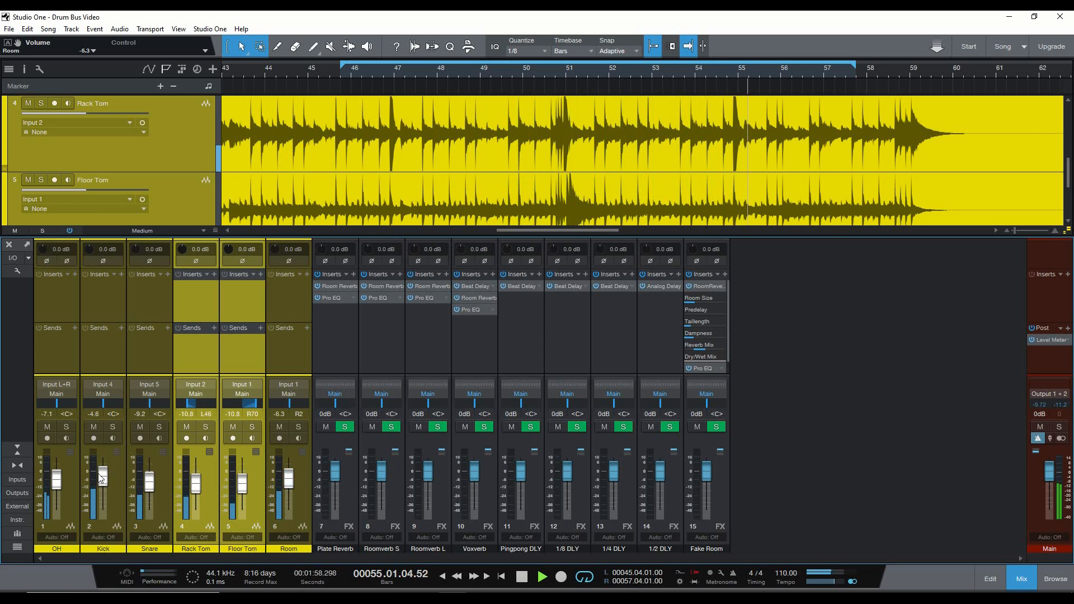
{"action": "left_click_drag", "start_coordinate": [101, 477], "coordinate": [101, 475]}
{"action": "key", "text": "space"}
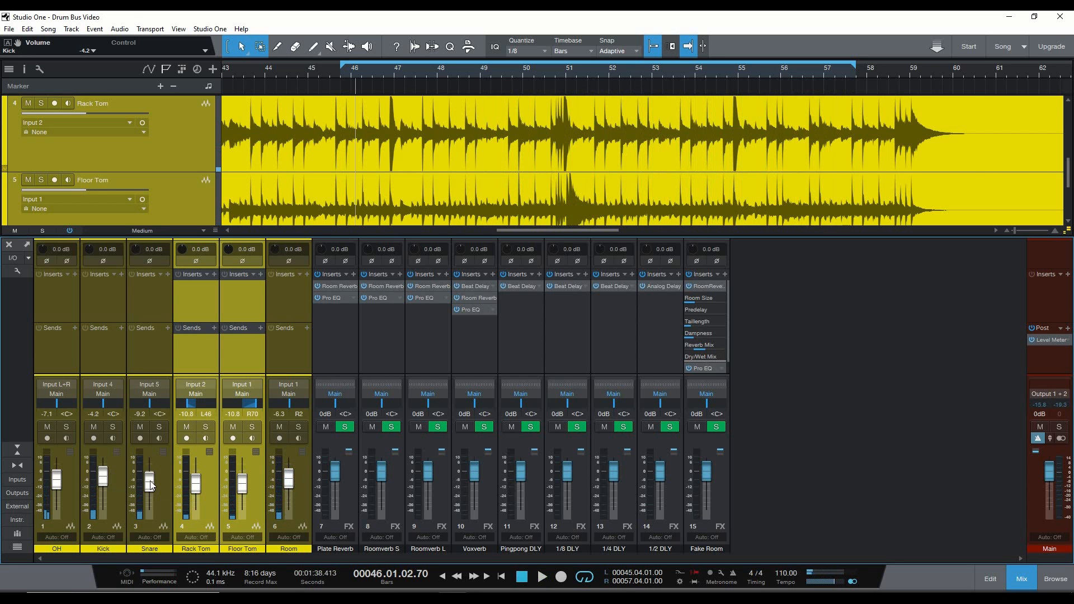
{"action": "left_click", "coordinate": [295, 353]}
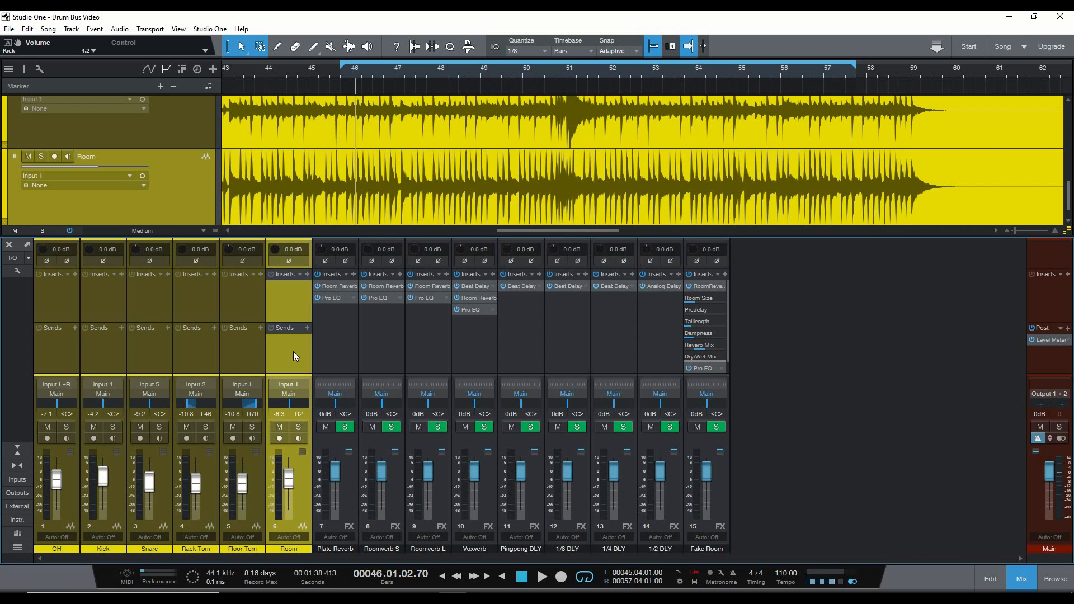
{"action": "left_click", "coordinate": [1040, 500]}
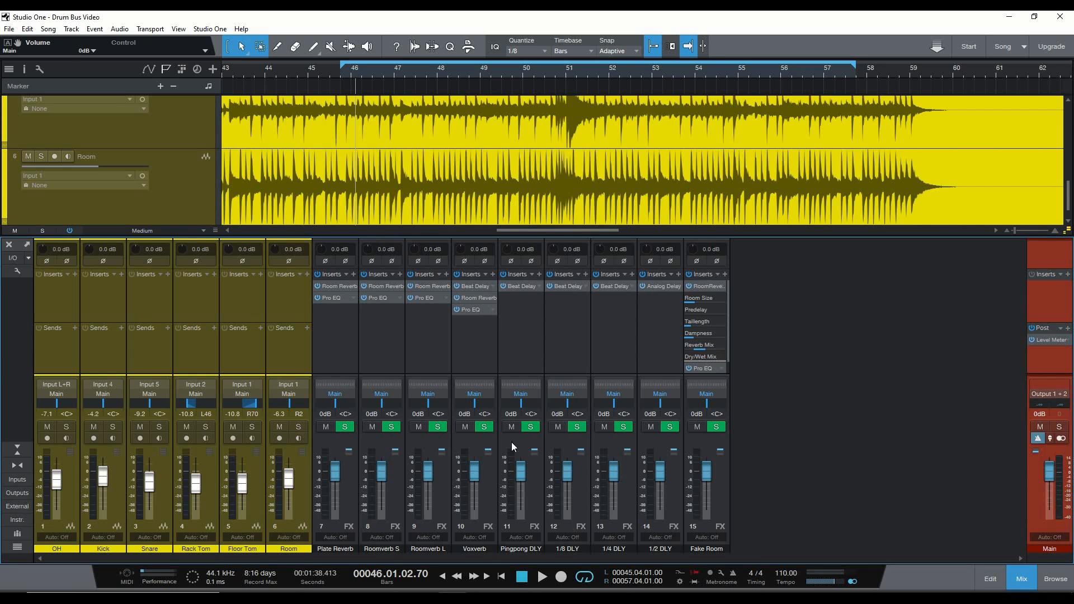
{"action": "left_click", "coordinate": [284, 344]}
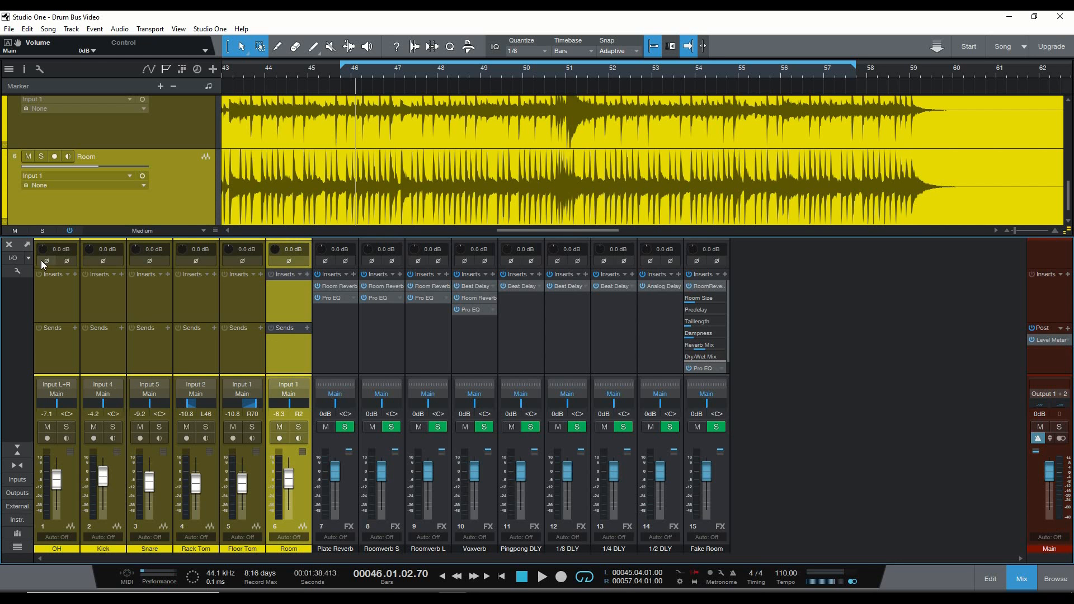
Add a bus channel to the mixer and name it Drums.
{"action": "left_click", "coordinate": [29, 271]}
{"action": "left_click", "coordinate": [29, 272]}
{"action": "left_click", "coordinate": [27, 258]}
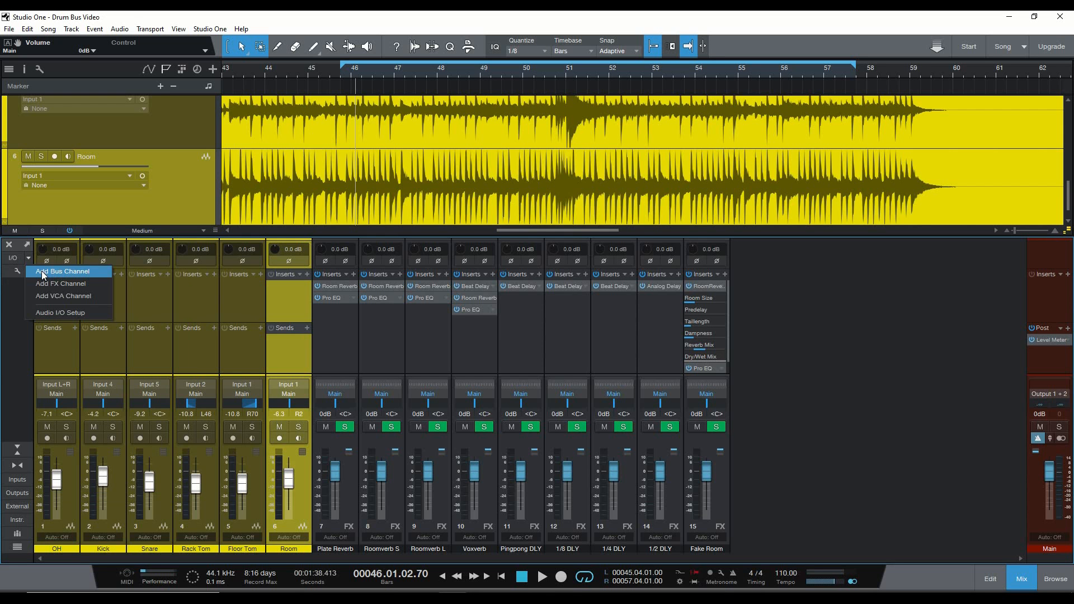
{"action": "left_click", "coordinate": [43, 273]}
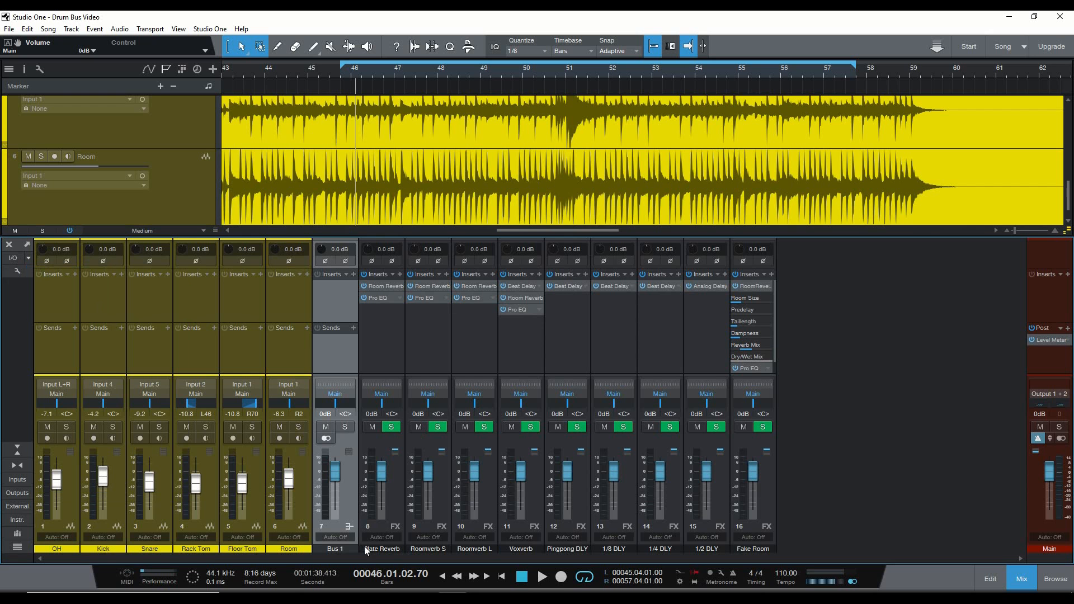
{"action": "double_click", "coordinate": [350, 548]}
{"action": "type", "text": "Drums"}
Play the song briefly with only the Drums bus soloed to check its signal, and clear the solo.
{"action": "left_click", "coordinate": [346, 428]}
{"action": "key", "text": "space"}
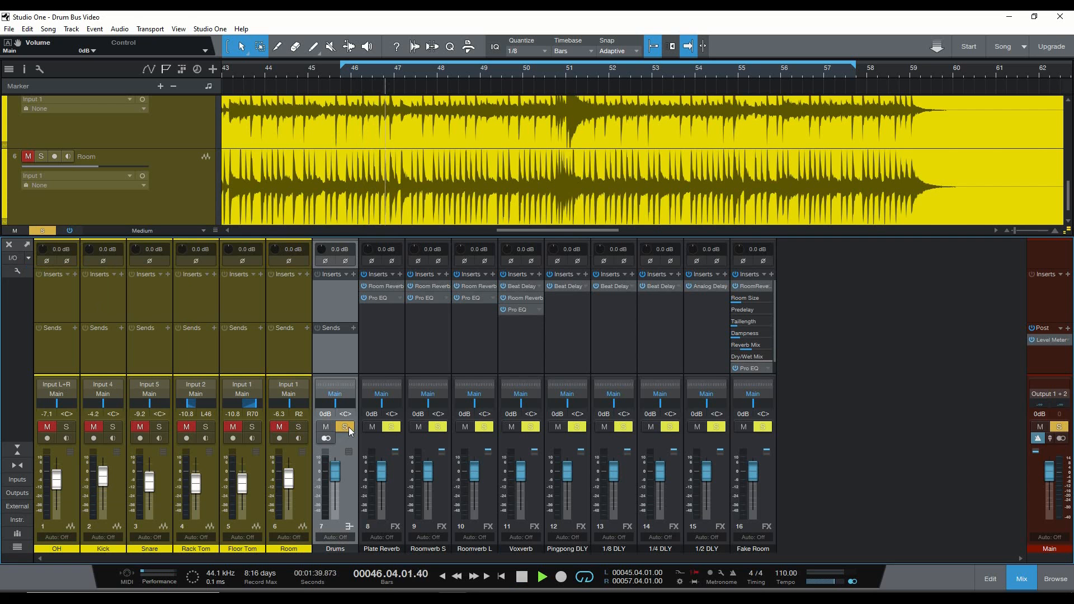
{"action": "key", "text": "space"}
{"action": "left_click", "coordinate": [348, 427]}
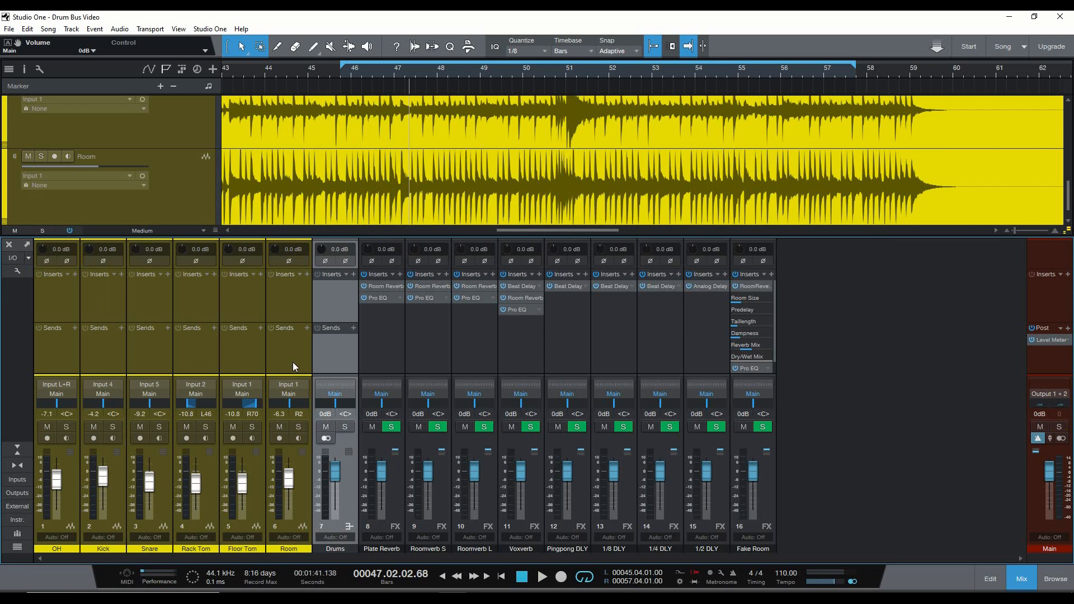
Add a send from Kick to the Drums bus and play briefly with both channels soloed.
{"action": "left_click", "coordinate": [121, 328]}
{"action": "left_click", "coordinate": [158, 361]}
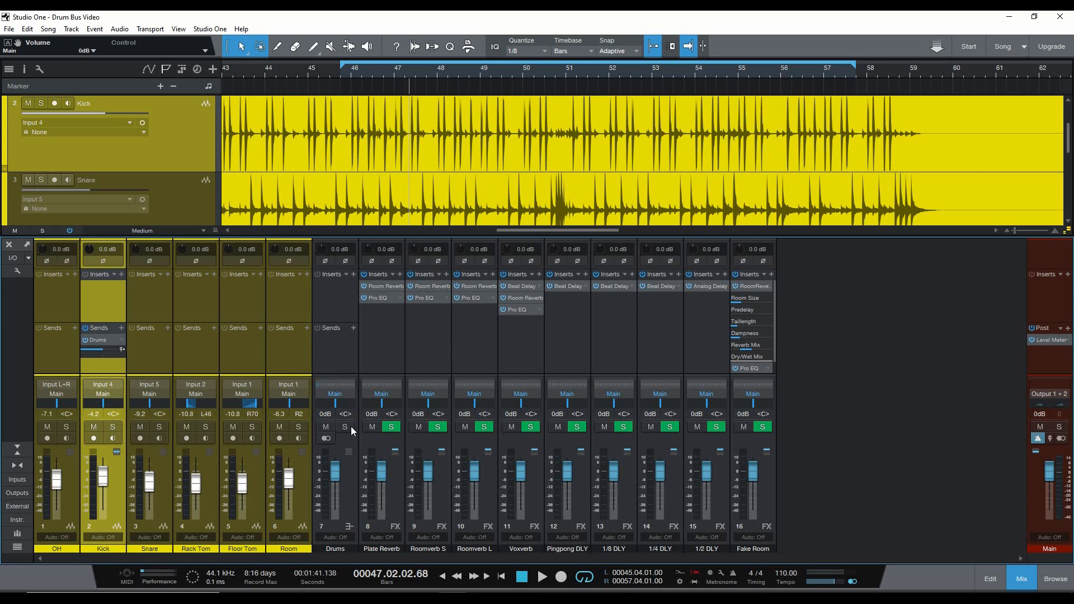
{"action": "left_click", "coordinate": [113, 428]}
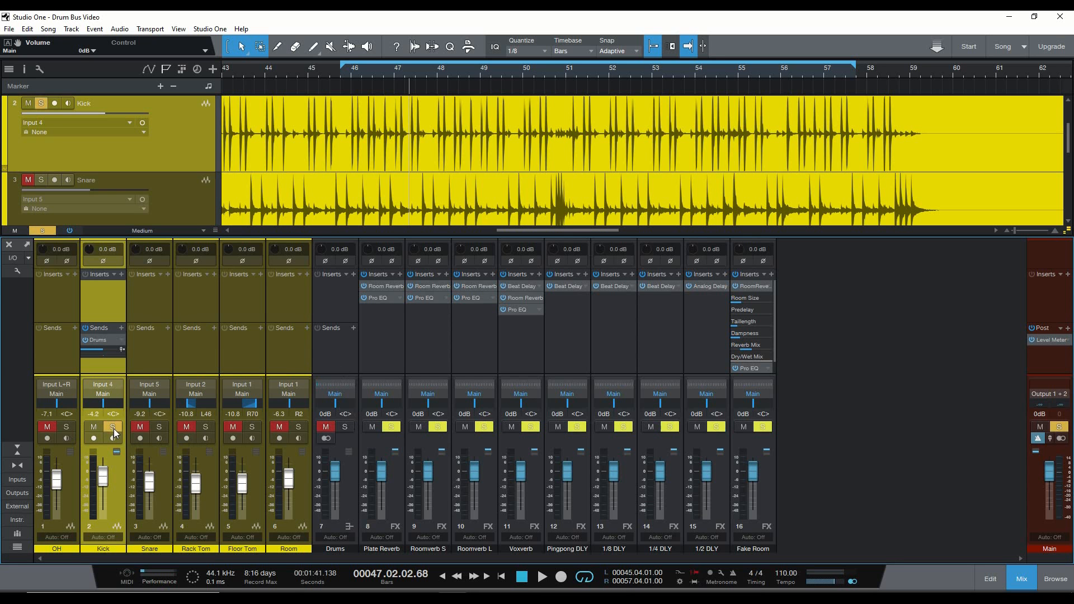
{"action": "left_click", "coordinate": [347, 426]}
{"action": "key", "text": "space"}
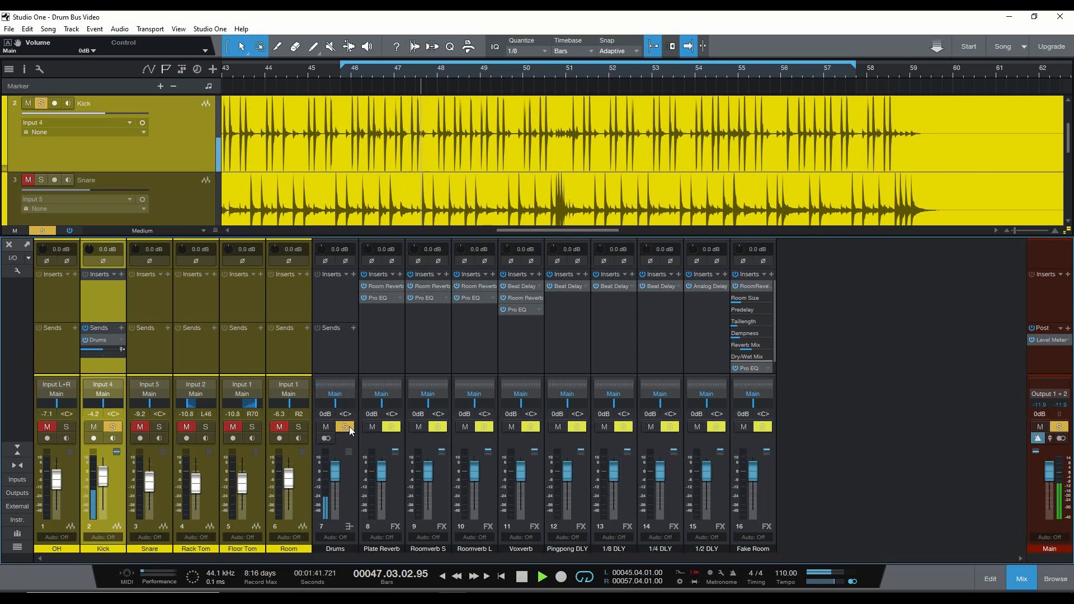
{"action": "key", "text": "space"}
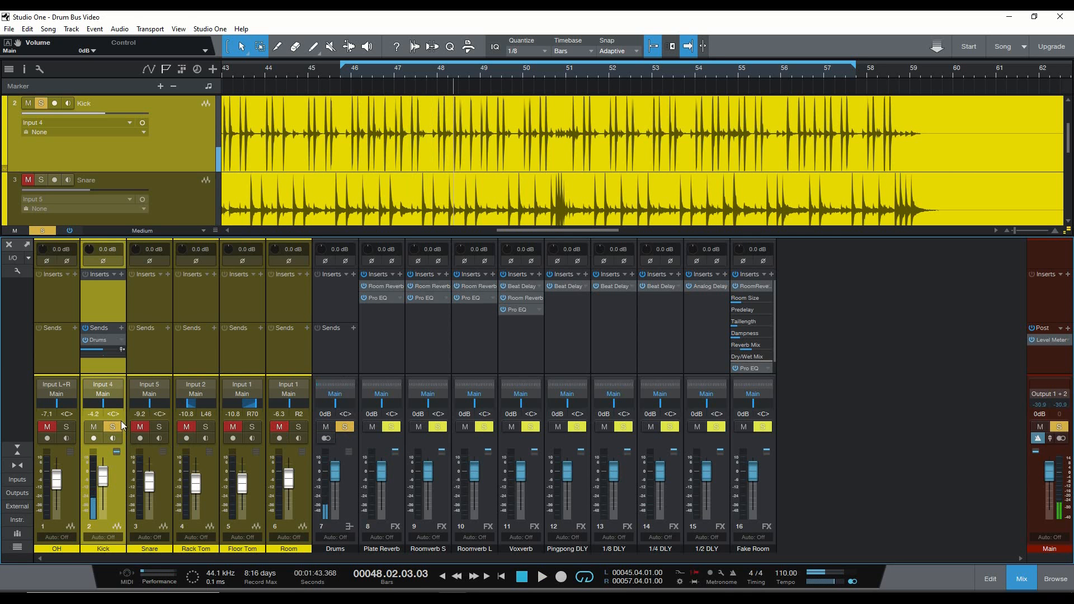
Toggle the Kick's mute, and play the soloed Kick with the Drums bus muted to hear its direct signal.
{"action": "left_click", "coordinate": [93, 426]}
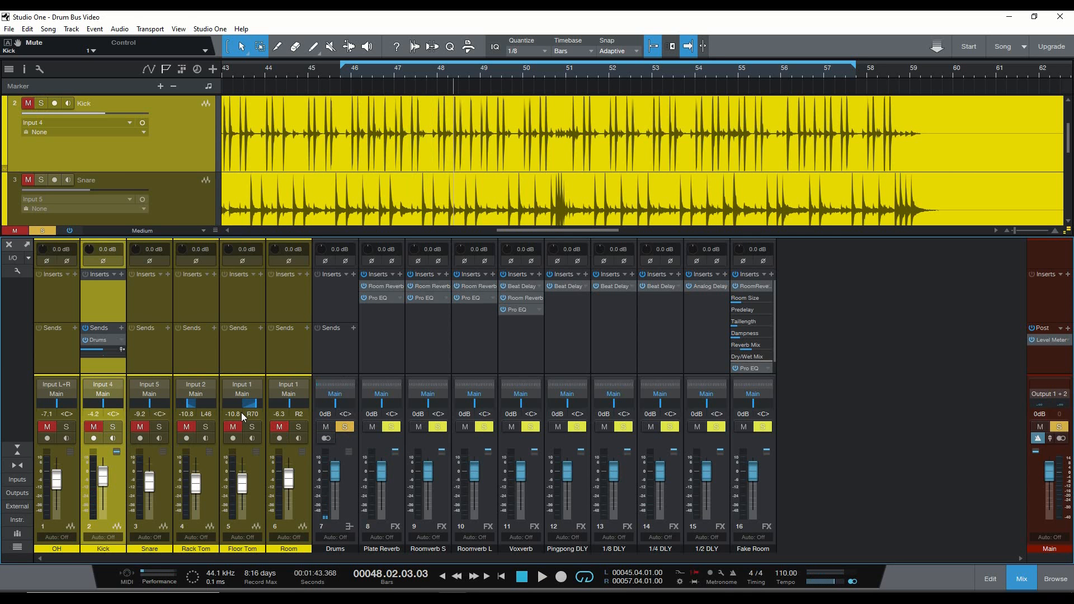
{"action": "key", "text": "s"}
{"action": "key", "text": "m"}
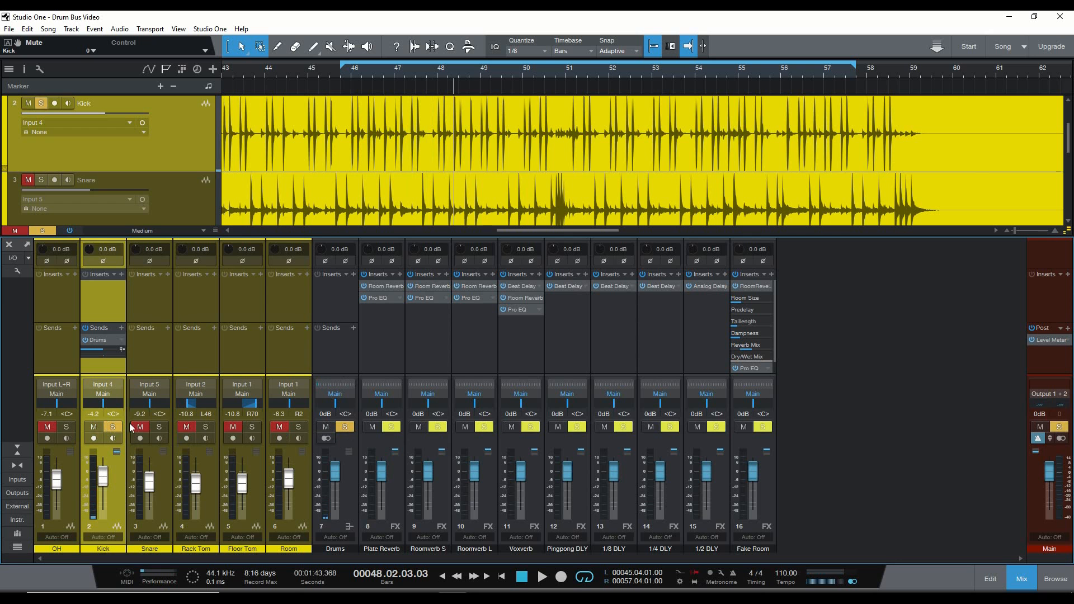
{"action": "left_click", "coordinate": [345, 428]}
{"action": "left_click", "coordinate": [328, 427]}
{"action": "key", "text": "space"}
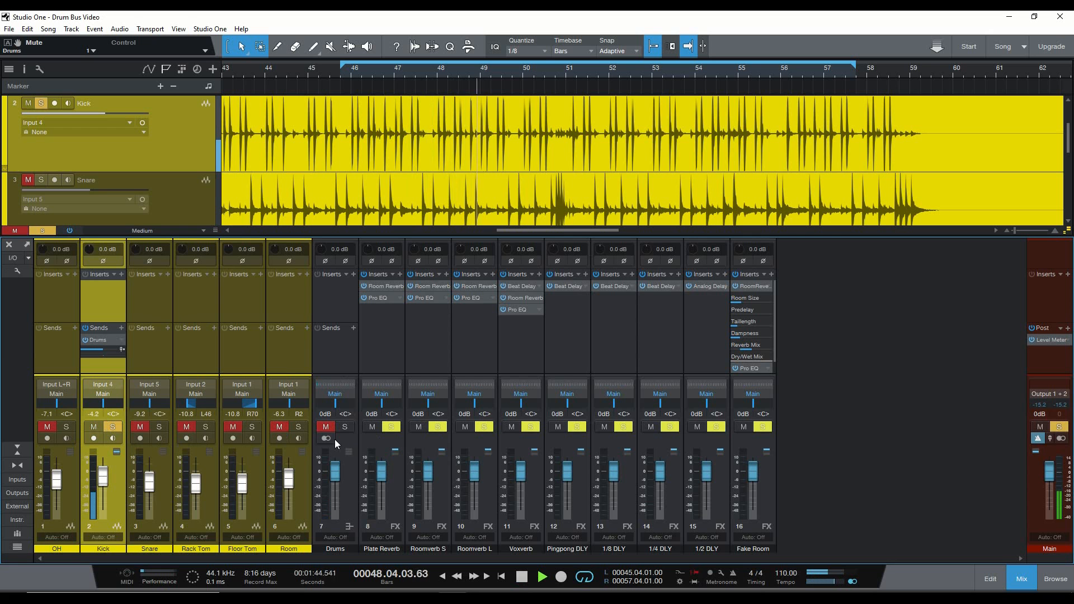
{"action": "key", "text": "space"}
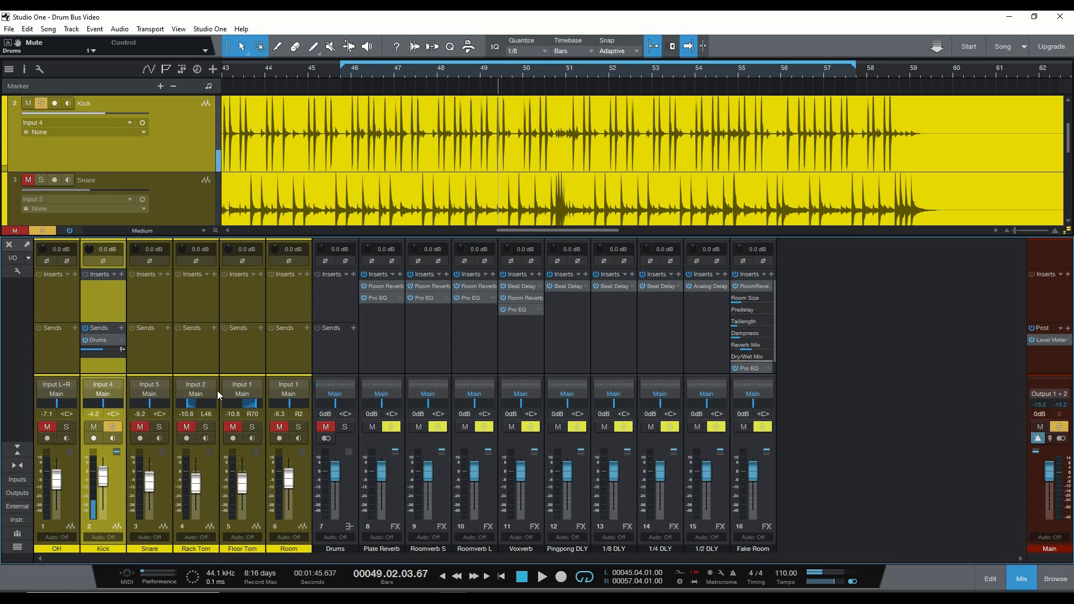
Clear the mutes and solos on Kick and the Drums bus, and remove the Kick's send to Drums.
{"action": "left_click", "coordinate": [326, 429]}
{"action": "left_click", "coordinate": [347, 429]}
{"action": "left_click", "coordinate": [91, 426]}
{"action": "left_click", "coordinate": [90, 427]}
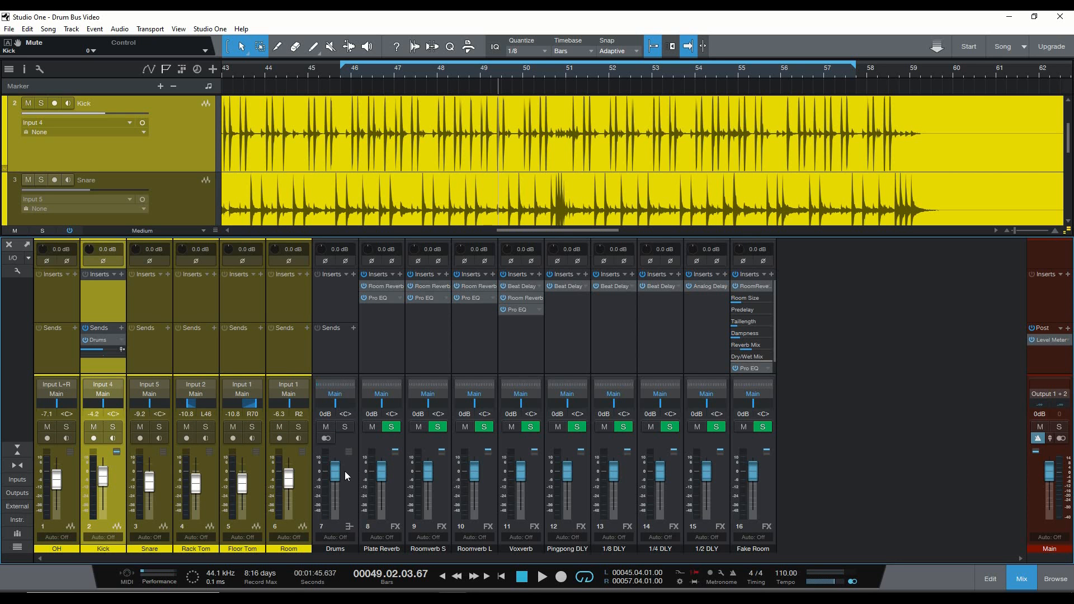
{"action": "left_click", "coordinate": [325, 427]}
{"action": "left_click", "coordinate": [324, 426]}
{"action": "right_click", "coordinate": [124, 342]}
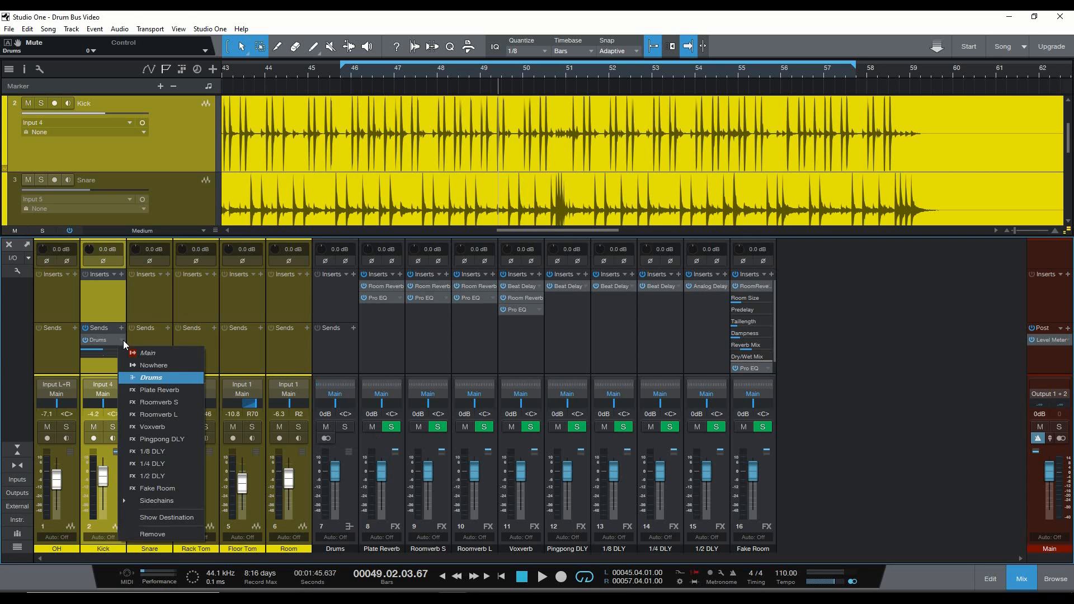
{"action": "left_click", "coordinate": [180, 532]}
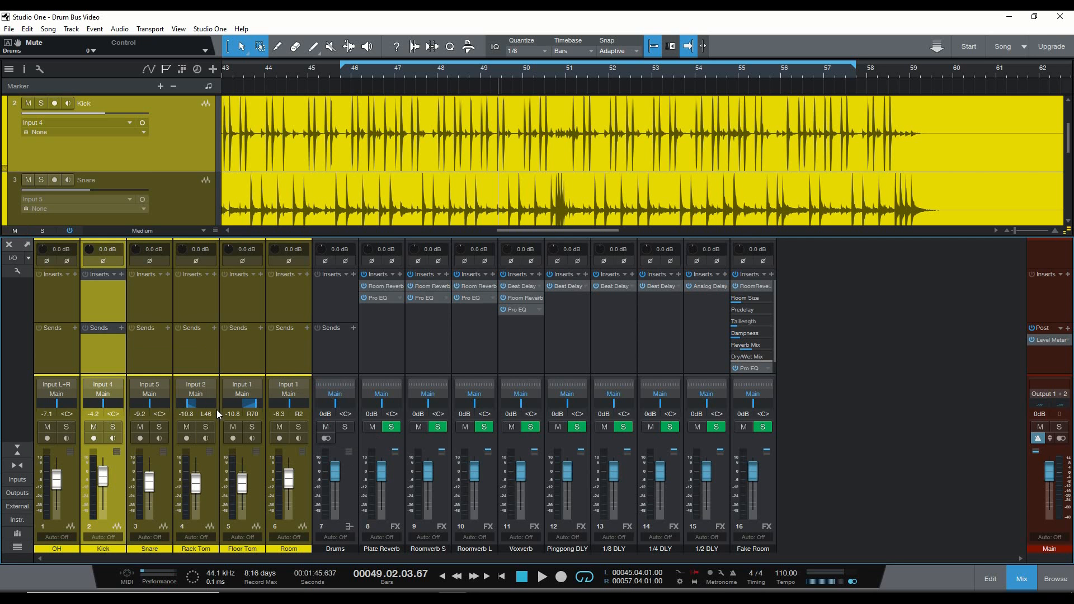
Route the outputs of all six drum tracks, from OH to Room, to the Drums bus.
{"action": "left_click", "coordinate": [293, 361]}
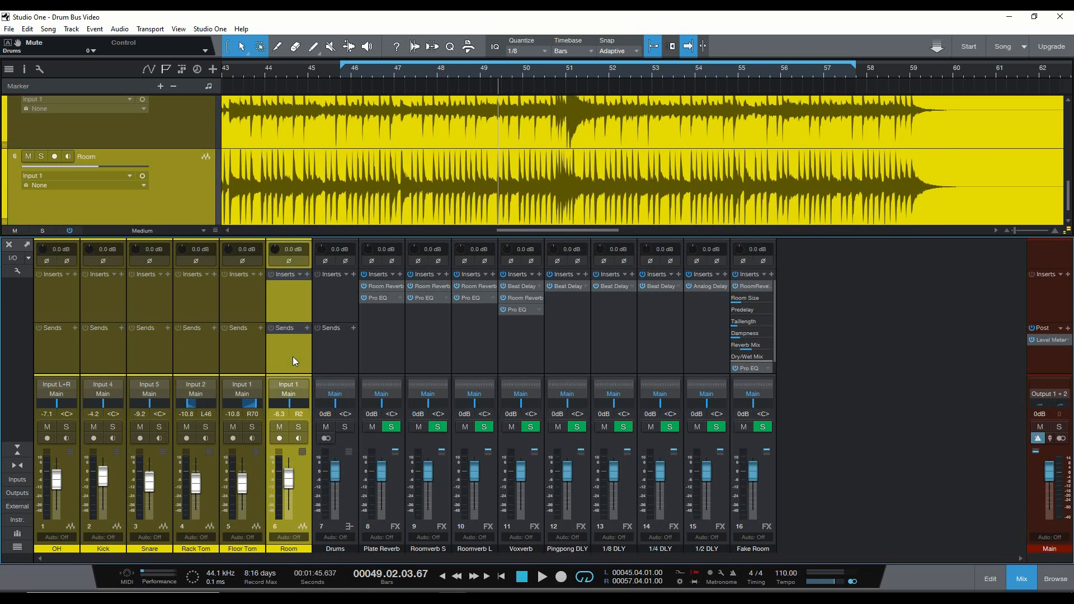
{"action": "left_click", "coordinate": [73, 350], "text": "shift"}
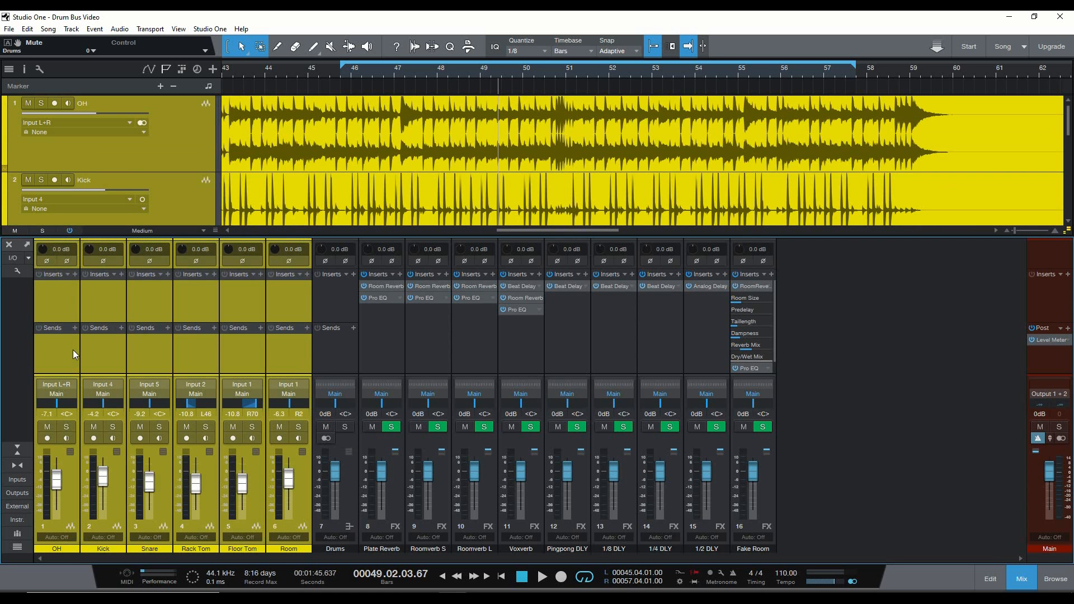
{"action": "left_click", "coordinate": [147, 399]}
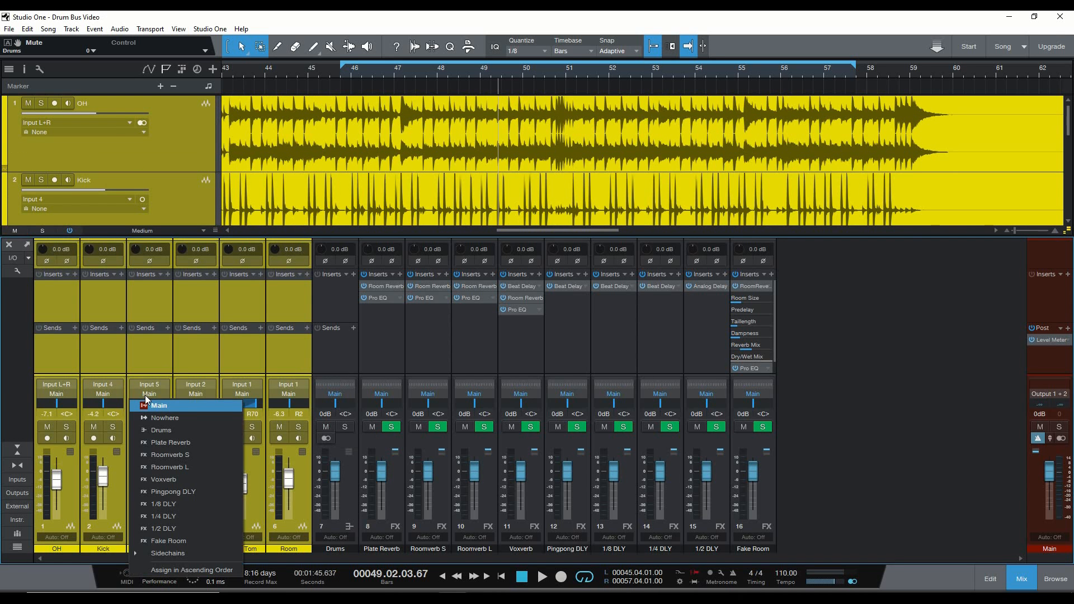
{"action": "left_click", "coordinate": [158, 434]}
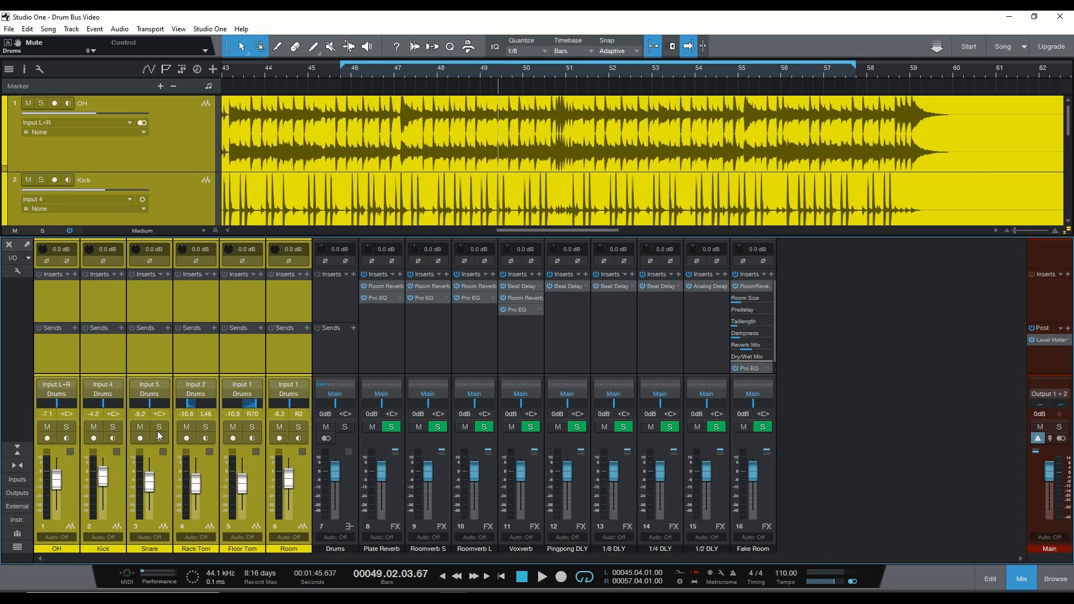
Check the routing by muting and unmuting the Drums bus during playback, stop, and select the Drums bus.
{"action": "left_click", "coordinate": [260, 339]}
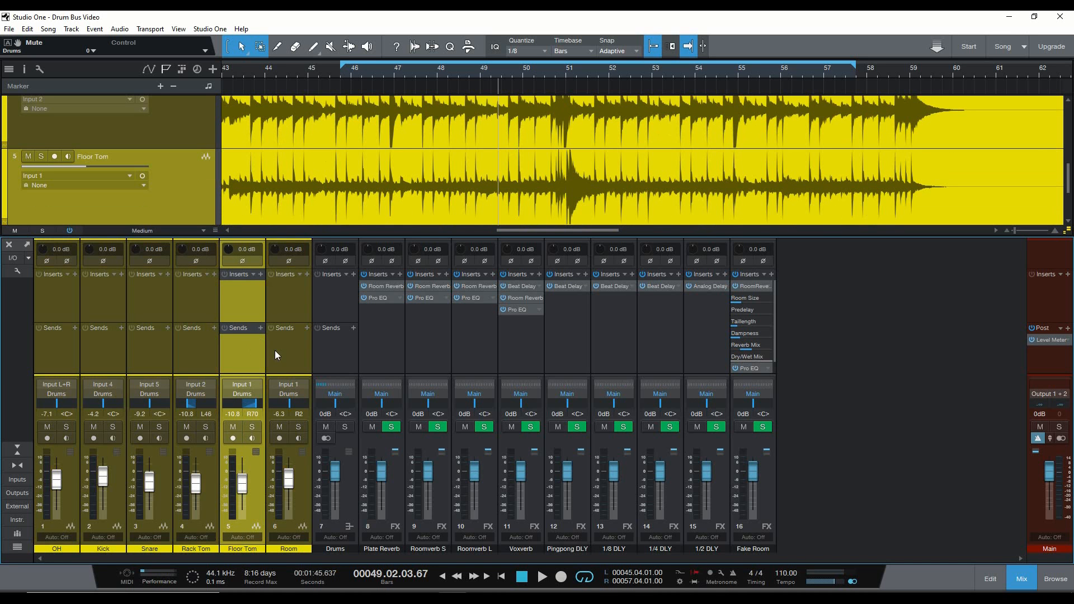
{"action": "left_click", "coordinate": [326, 427]}
{"action": "key", "text": "space"}
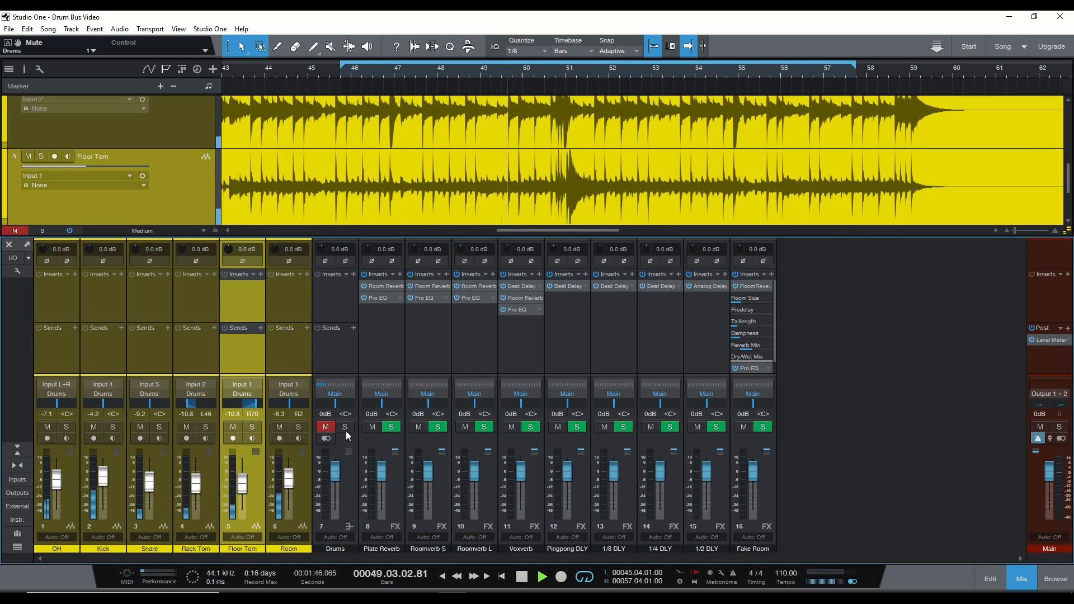
{"action": "left_click", "coordinate": [328, 428]}
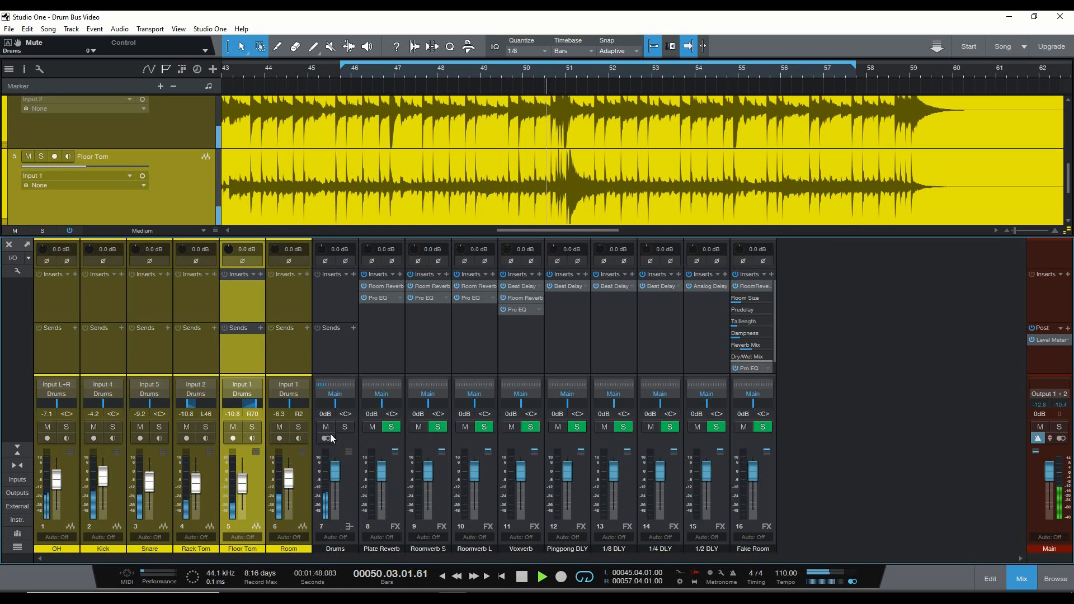
{"action": "key", "text": "space"}
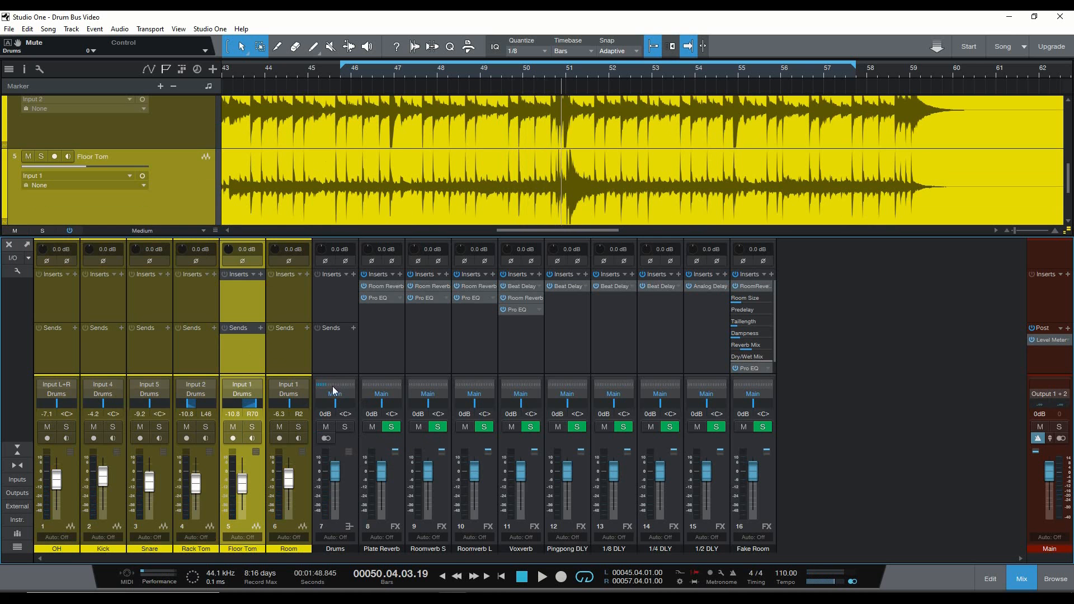
{"action": "left_click", "coordinate": [324, 364]}
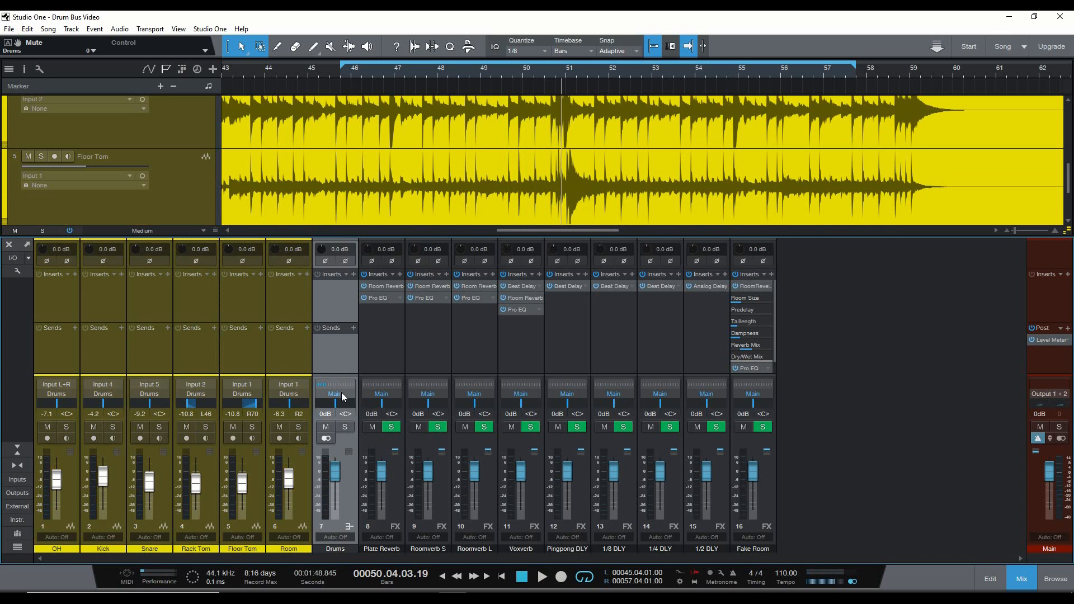
Change the Drums bus channel's colour to red in the mixer.
{"action": "left_click", "coordinate": [1036, 360]}
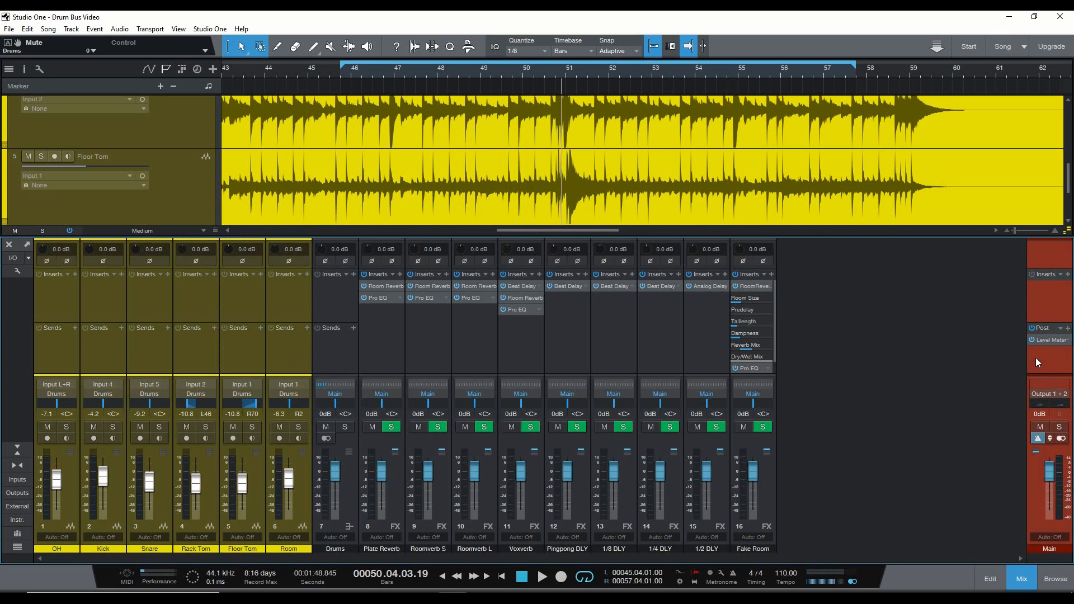
{"action": "left_click", "coordinate": [348, 549]}
{"action": "left_click", "coordinate": [347, 551]}
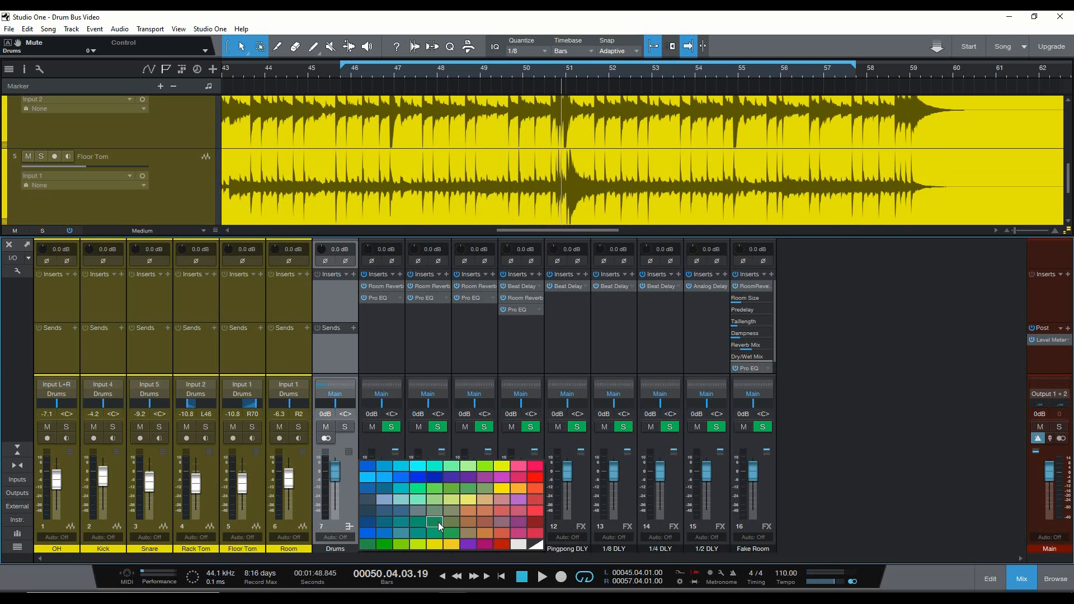
{"action": "left_click", "coordinate": [534, 477]}
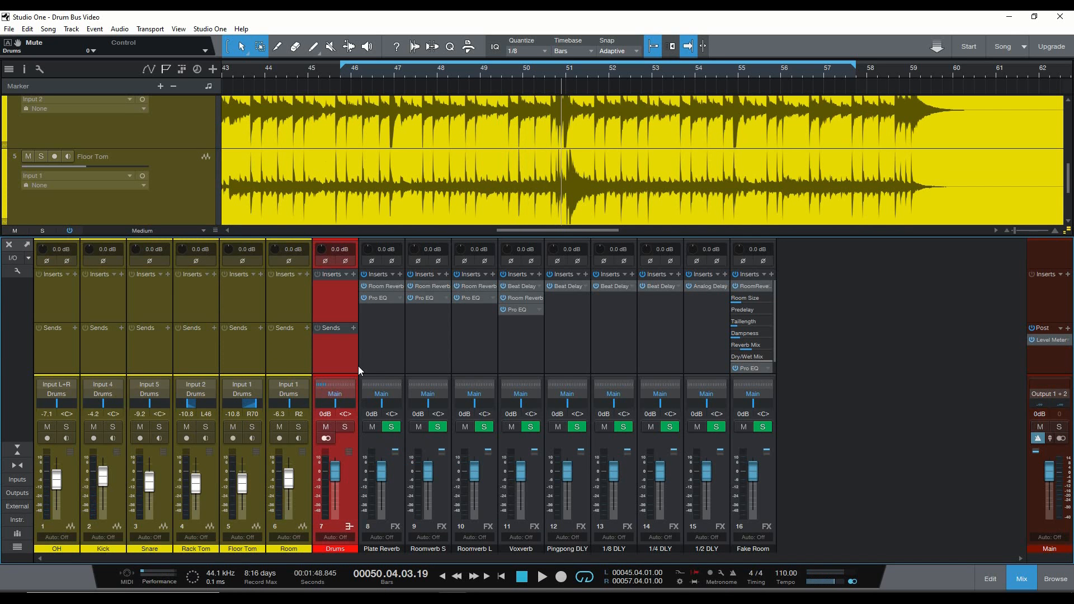
{"action": "left_click", "coordinate": [291, 349]}
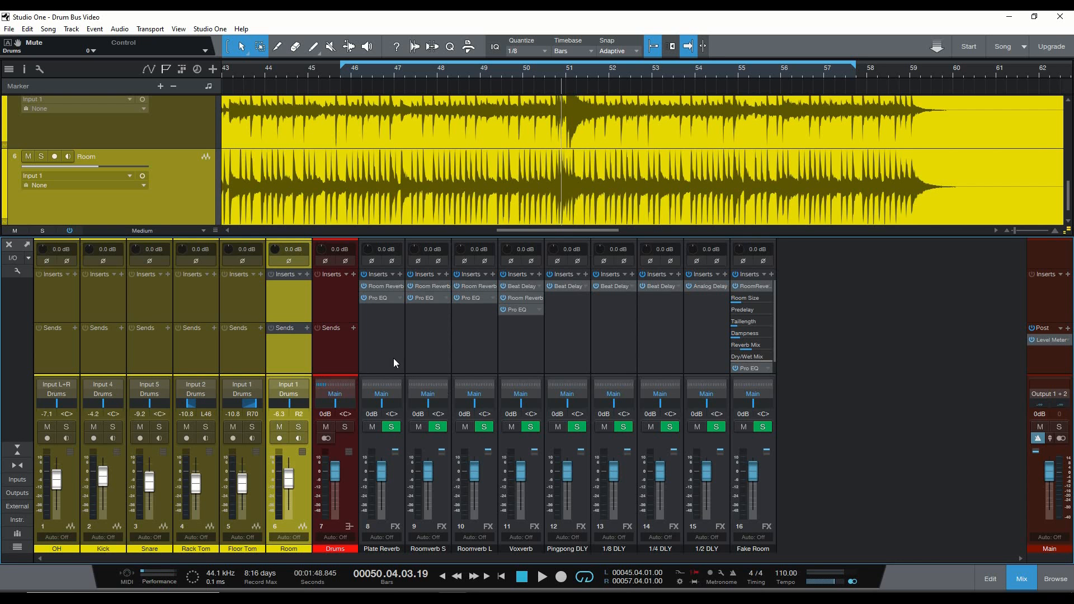
Add a send from the Drums bus to Roomverb S and set its level to -5.0 dB during playback.
{"action": "left_click", "coordinate": [354, 344]}
{"action": "left_click", "coordinate": [353, 327]}
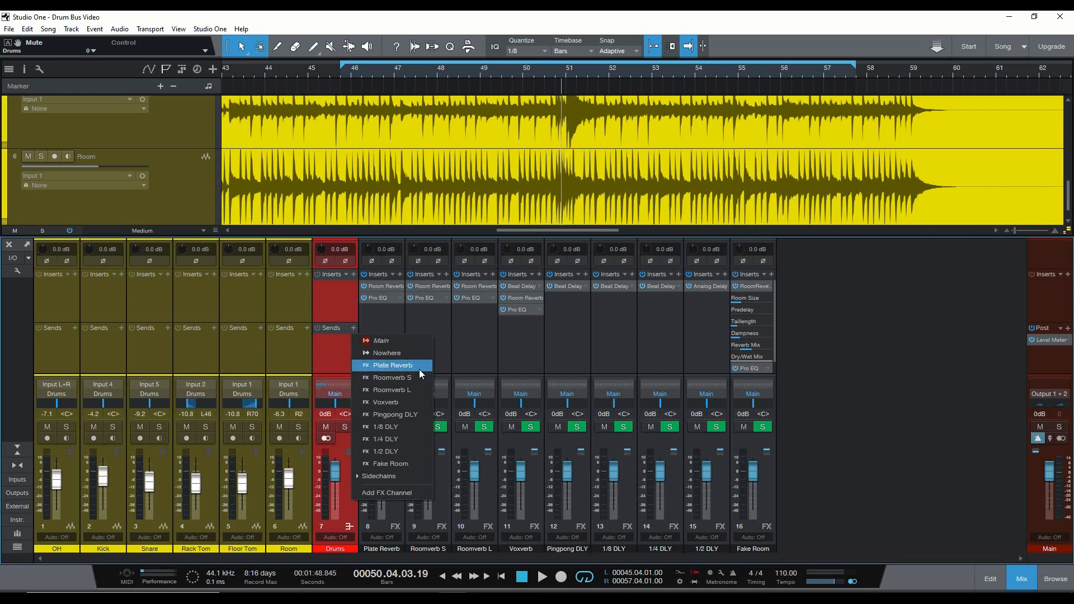
{"action": "left_click", "coordinate": [414, 381]}
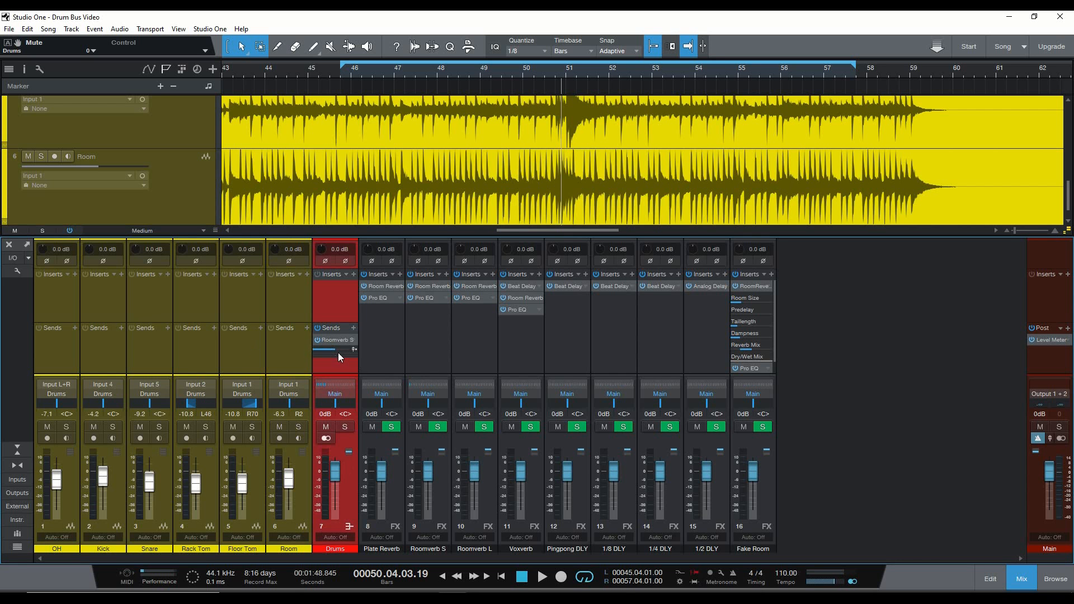
{"action": "mouse_move", "coordinate": [333, 348]}
{"action": "key", "text": "space"}
{"action": "left_click", "coordinate": [335, 348]}
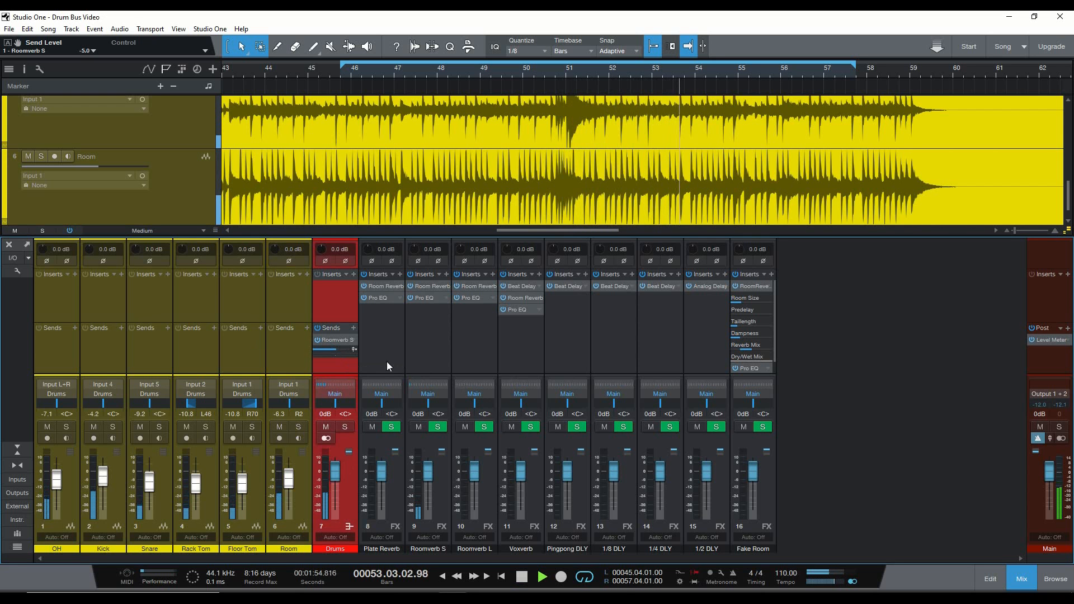
{"action": "key", "text": "space"}
Insert a Pro EQ from the PreSonus effects on the Drums bus.
{"action": "left_click", "coordinate": [1056, 579]}
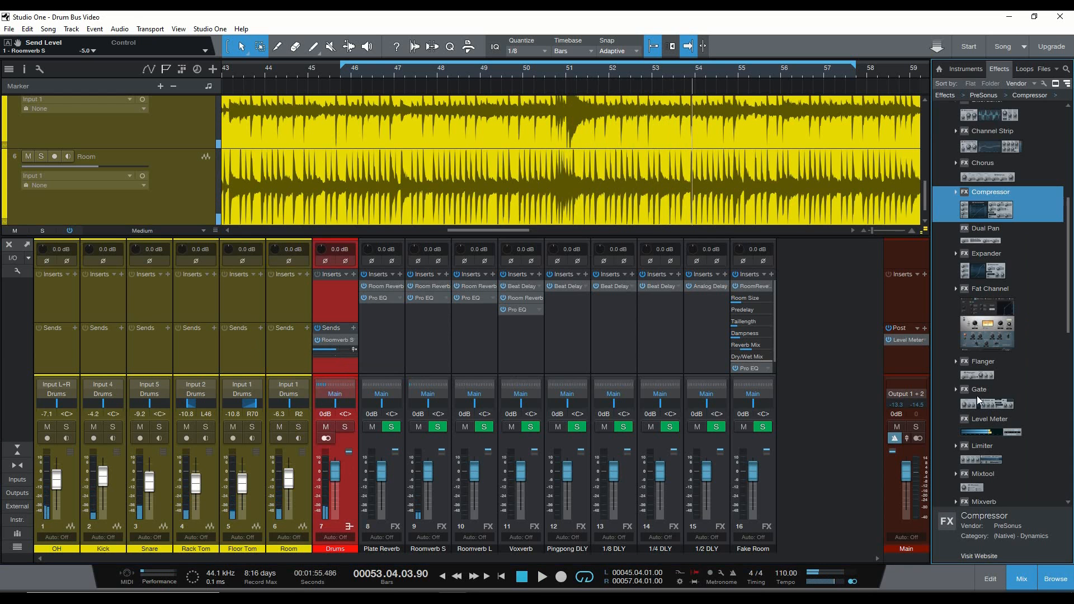
{"action": "scroll", "coordinate": [1007, 308], "scroll_direction": "down", "scroll_amount": 4}
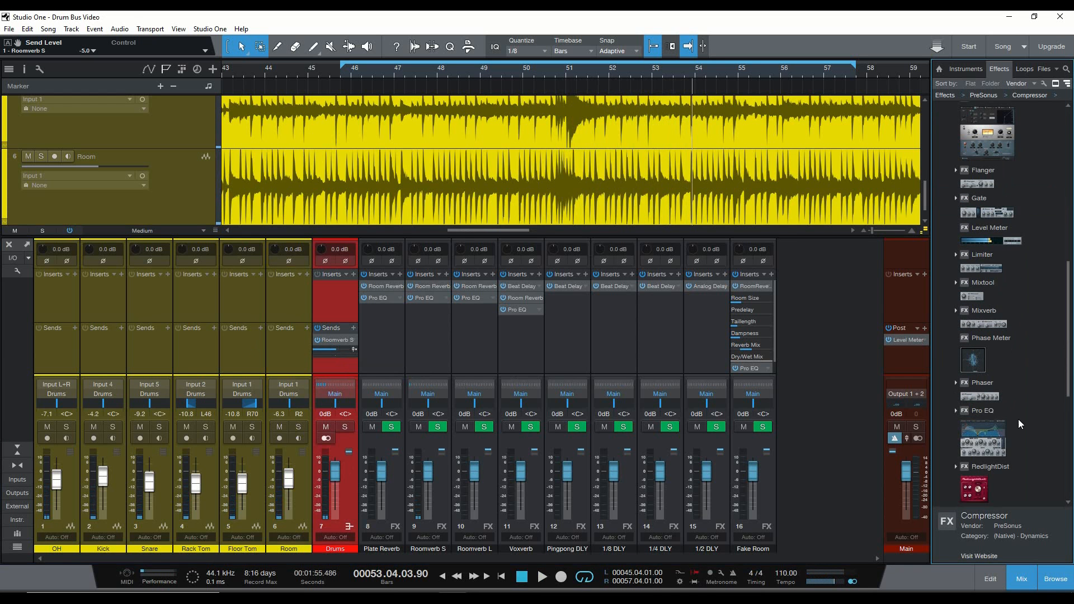
{"action": "left_click_drag", "start_coordinate": [983, 411], "coordinate": [334, 308]}
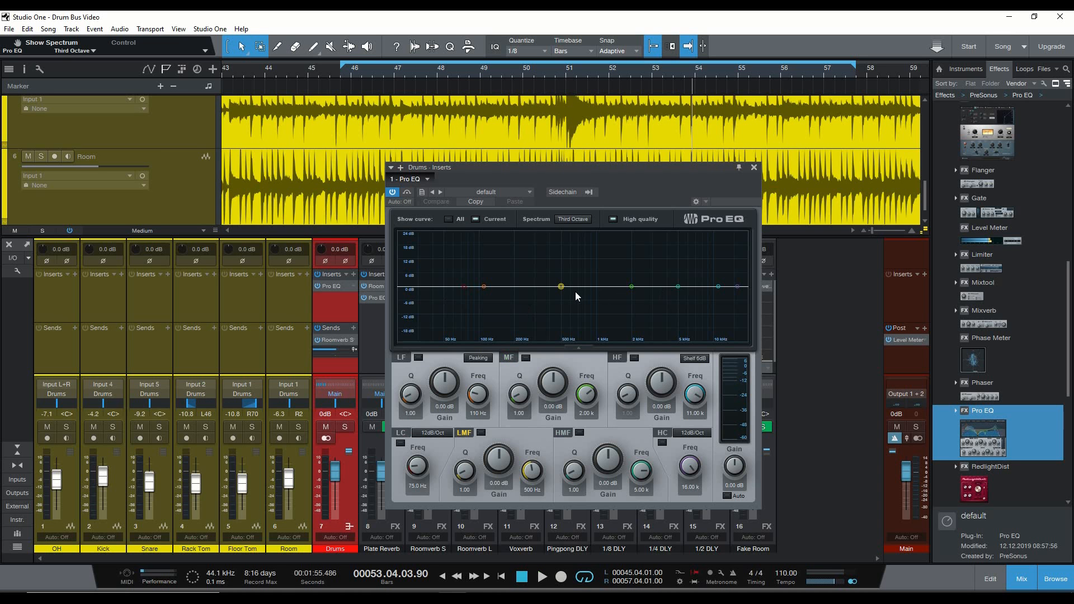
During playback, cut the Pro EQ's LMF band by 3.36 dB at 407 Hz with a Q of 1.48.
{"action": "key", "text": "space"}
{"action": "left_click_drag", "start_coordinate": [564, 288], "coordinate": [551, 277]}
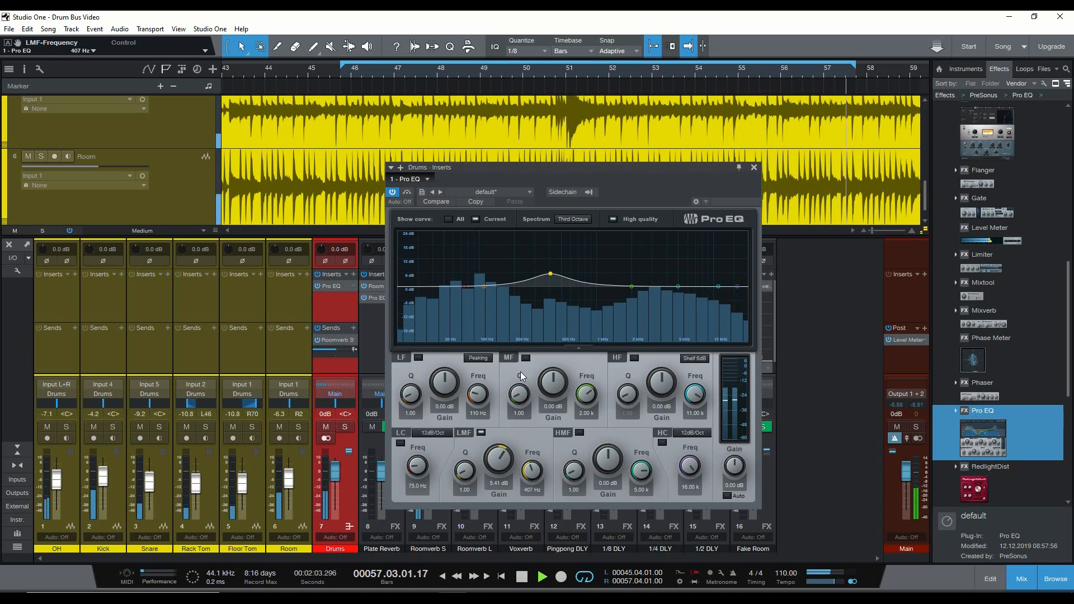
{"action": "left_click_drag", "start_coordinate": [503, 457], "coordinate": [502, 462]}
{"action": "scroll", "coordinate": [501, 464], "scroll_direction": "down", "scroll_amount": 13}
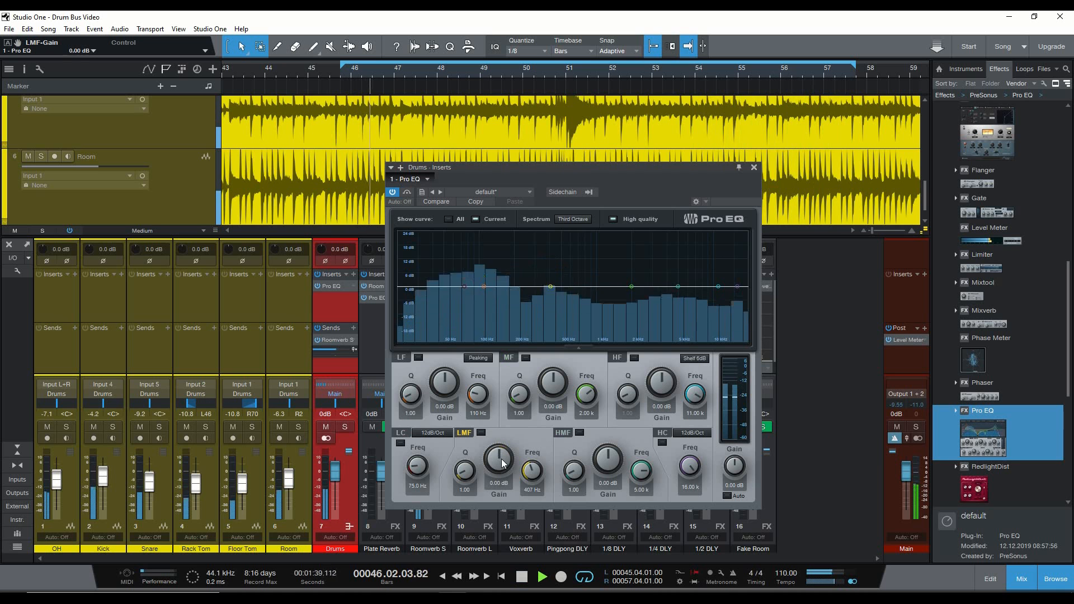
{"action": "scroll", "coordinate": [502, 464], "scroll_direction": "up", "scroll_amount": 1}
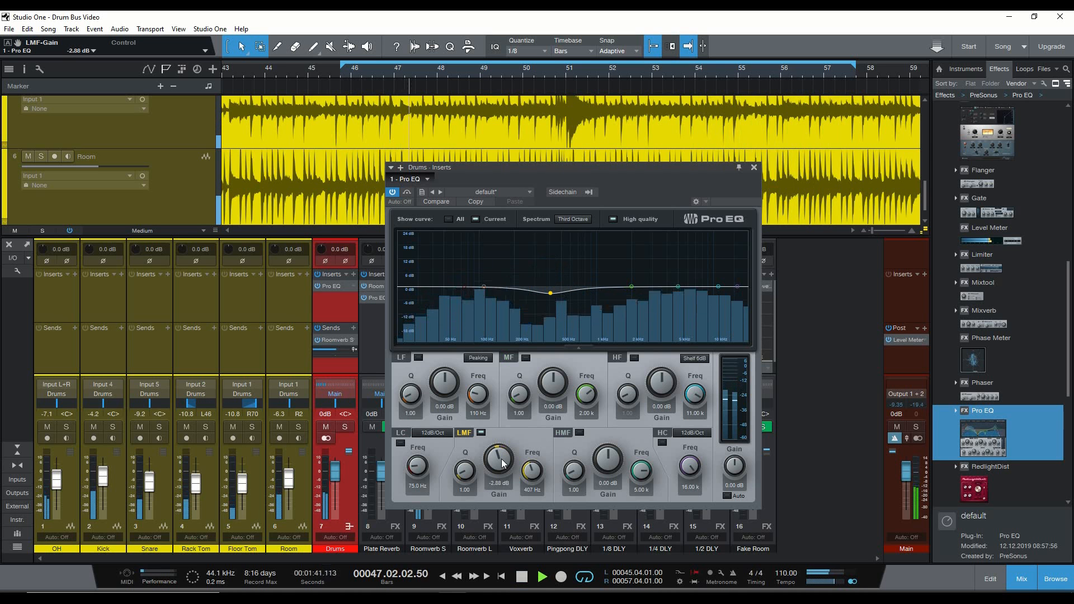
{"action": "scroll", "coordinate": [465, 471], "scroll_direction": "up", "scroll_amount": 2}
{"action": "scroll", "coordinate": [504, 465], "scroll_direction": "down", "scroll_amount": 1}
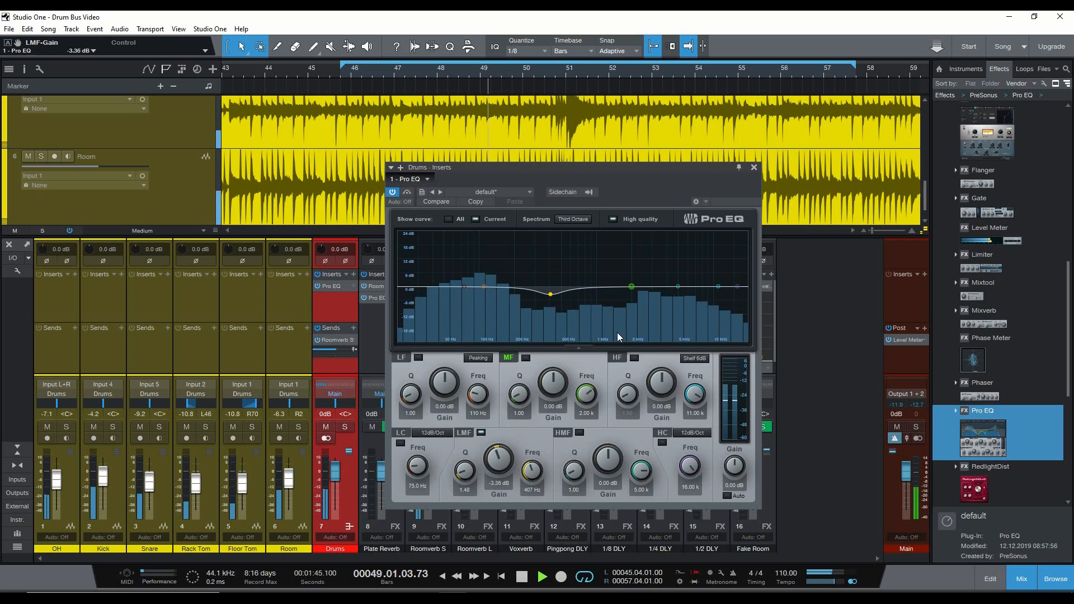
{"action": "key", "text": "space"}
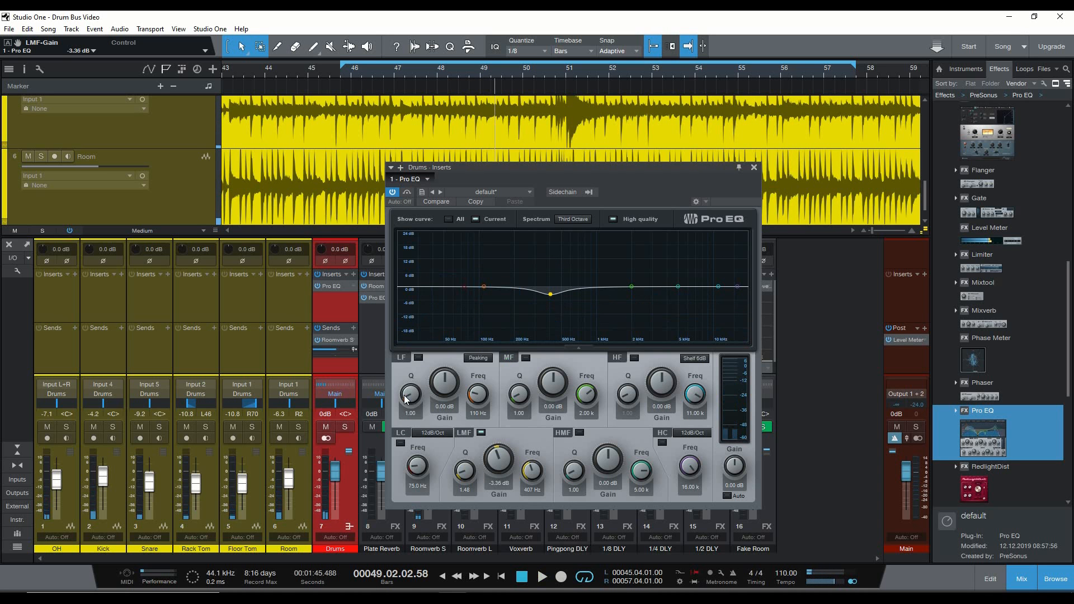
Sweep a narrow LF boost during playback, and turn it into a -18.80 dB notch at 177 Hz with a Q of 24.
{"action": "left_click_drag", "start_coordinate": [410, 395], "coordinate": [430, 357]}
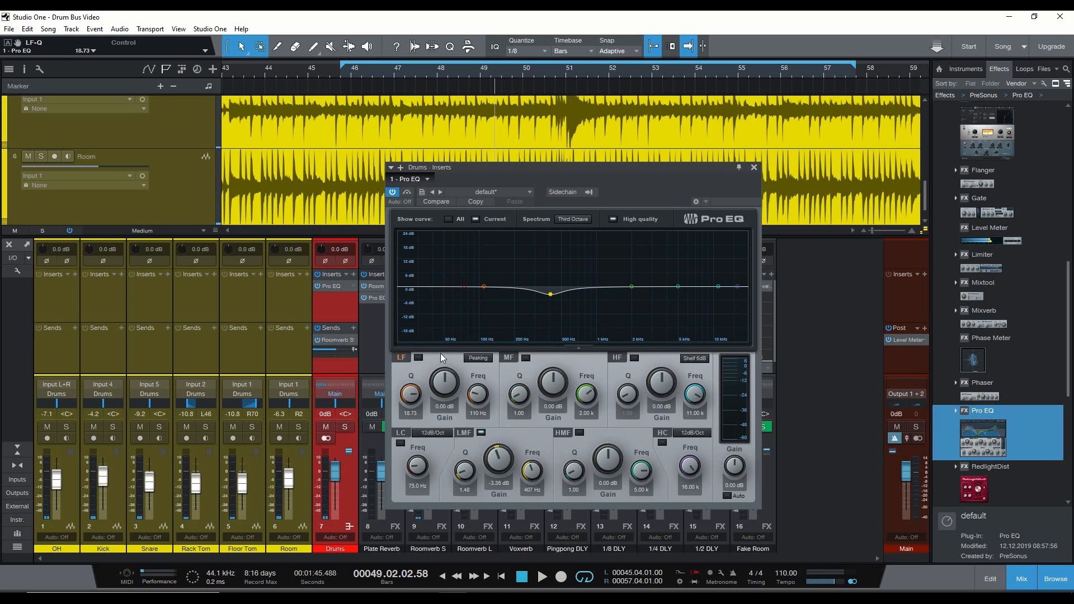
{"action": "key", "text": "space"}
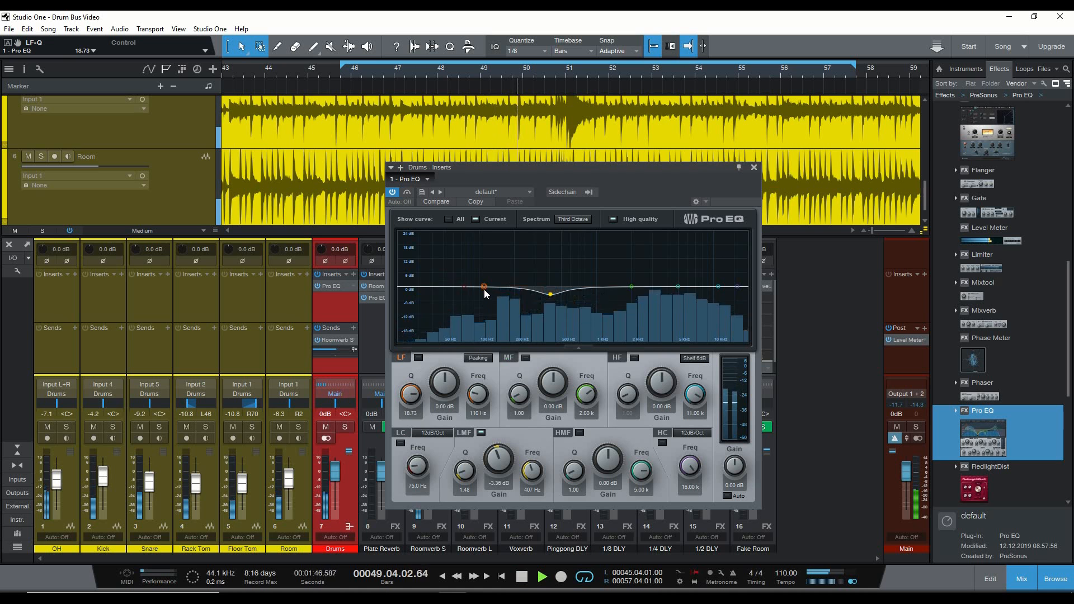
{"action": "left_click_drag", "start_coordinate": [484, 291], "coordinate": [509, 249]}
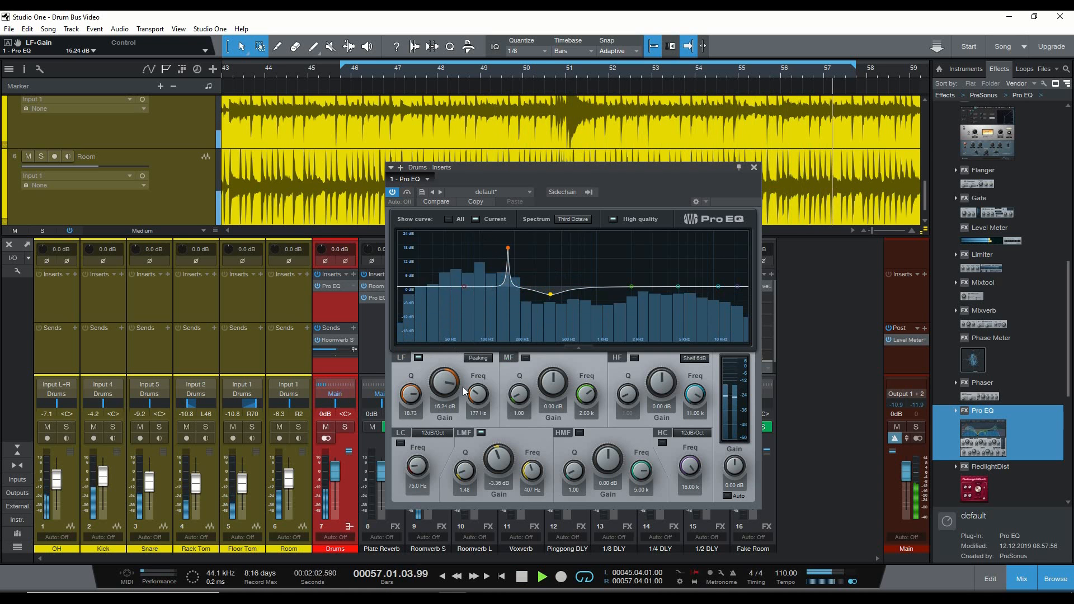
{"action": "left_click_drag", "start_coordinate": [447, 382], "coordinate": [448, 451]}
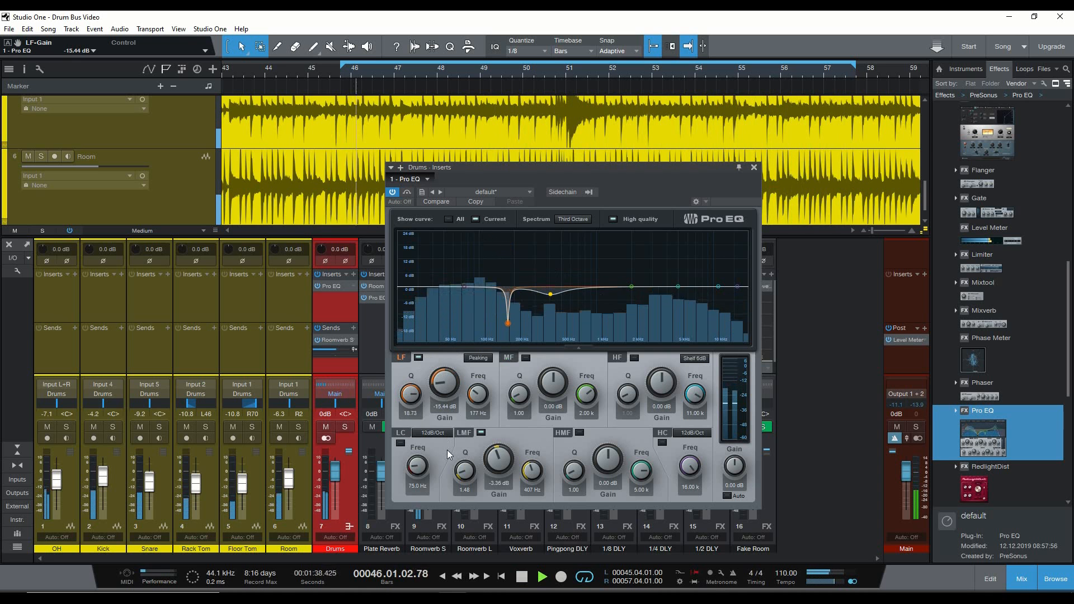
{"action": "left_click_drag", "start_coordinate": [411, 394], "coordinate": [425, 335]}
{"action": "left_click_drag", "start_coordinate": [448, 378], "coordinate": [447, 386]}
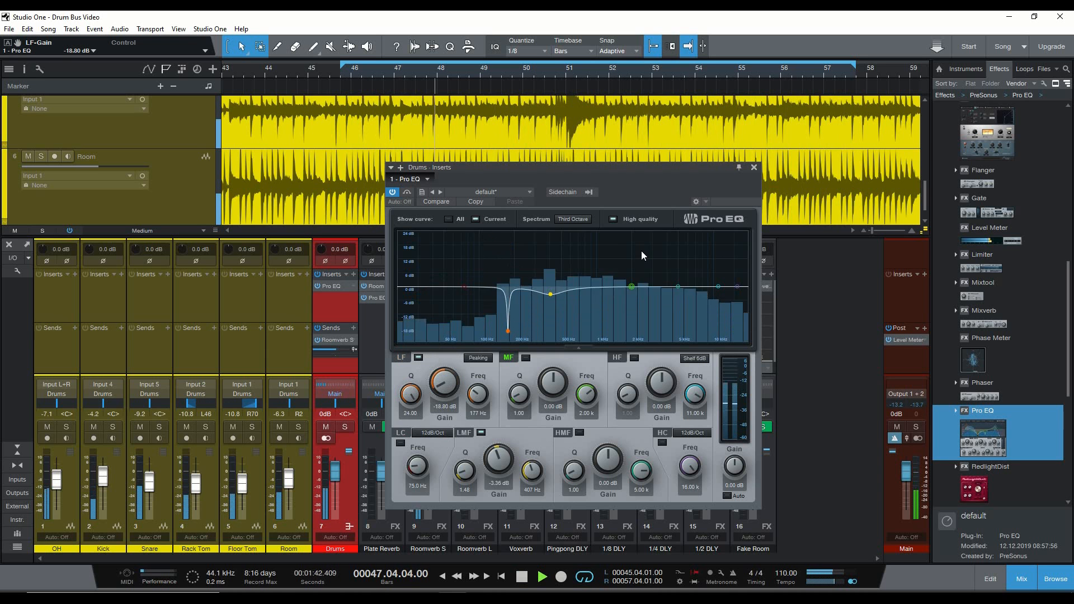
{"action": "key", "text": "space"}
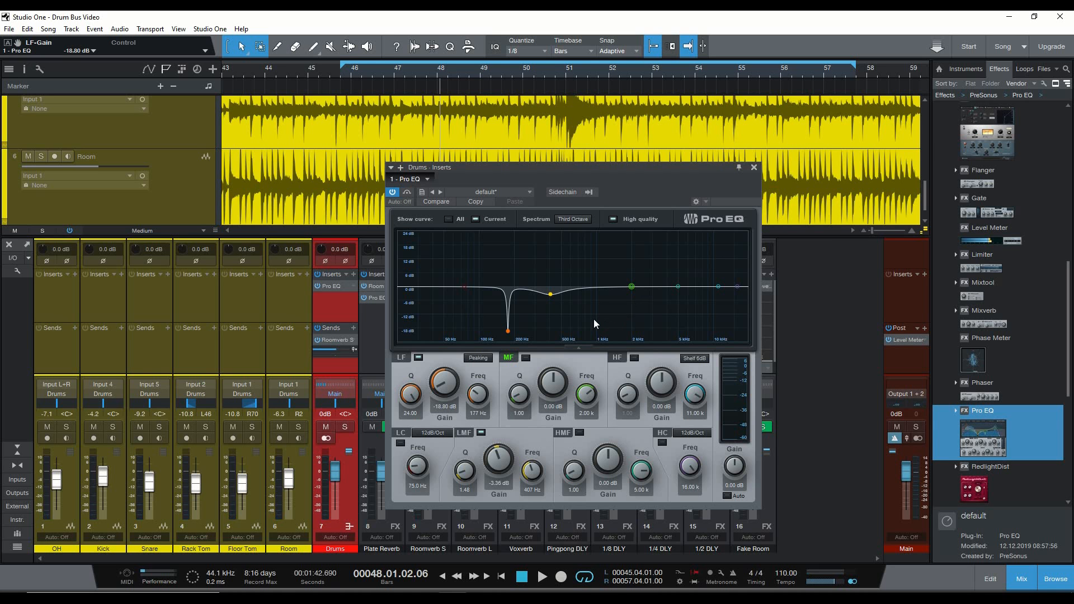
Compare the drums with and without the Pro EQ by toggling its bypass during playback.
{"action": "key", "text": "space"}
{"action": "left_click", "coordinate": [406, 192]}
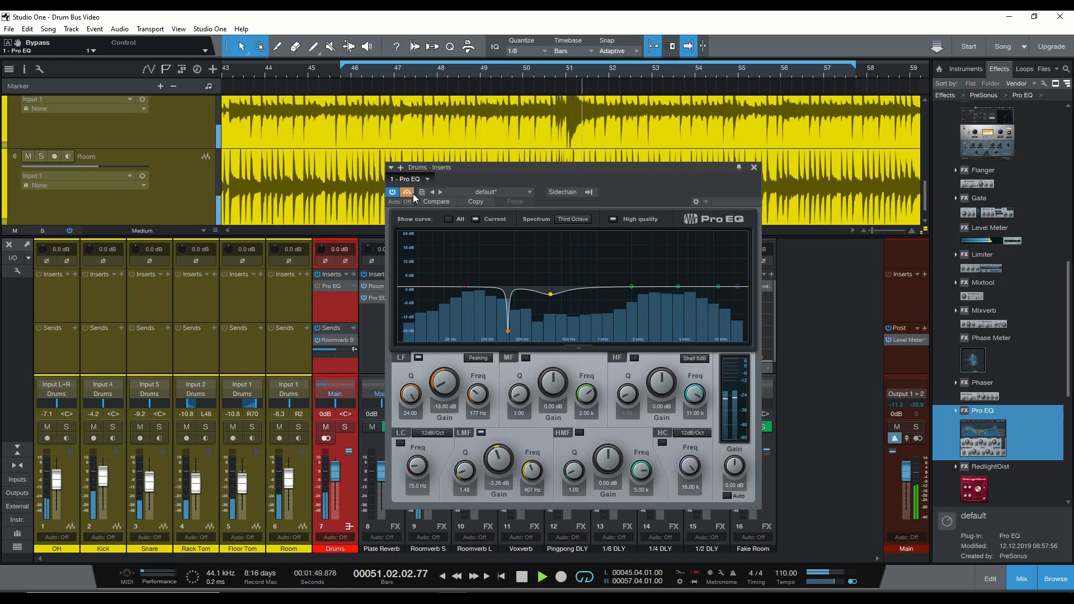
{"action": "left_click", "coordinate": [413, 194]}
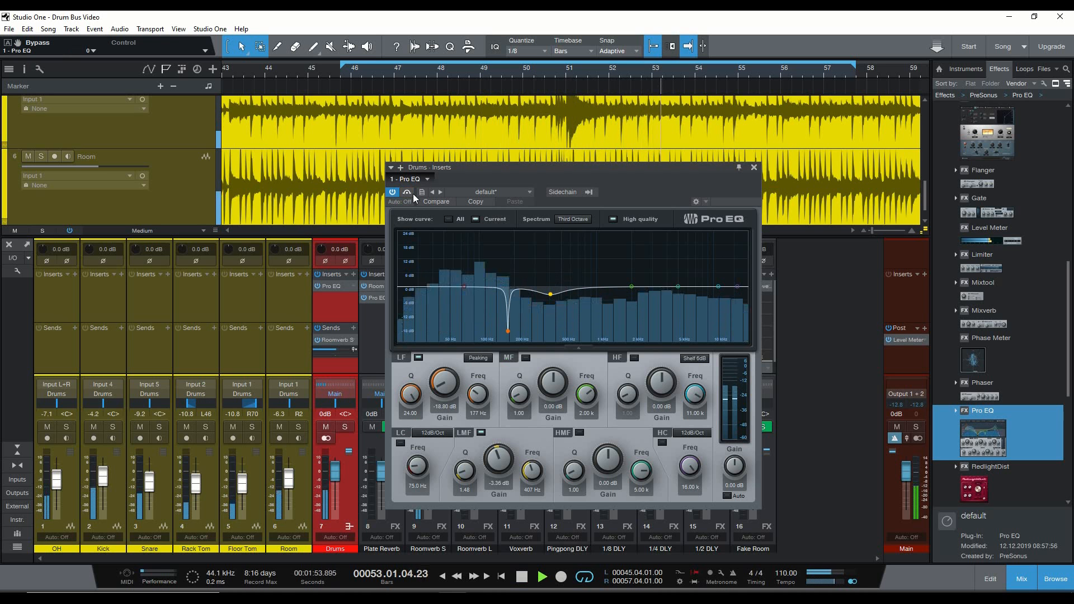
{"action": "key", "text": "space"}
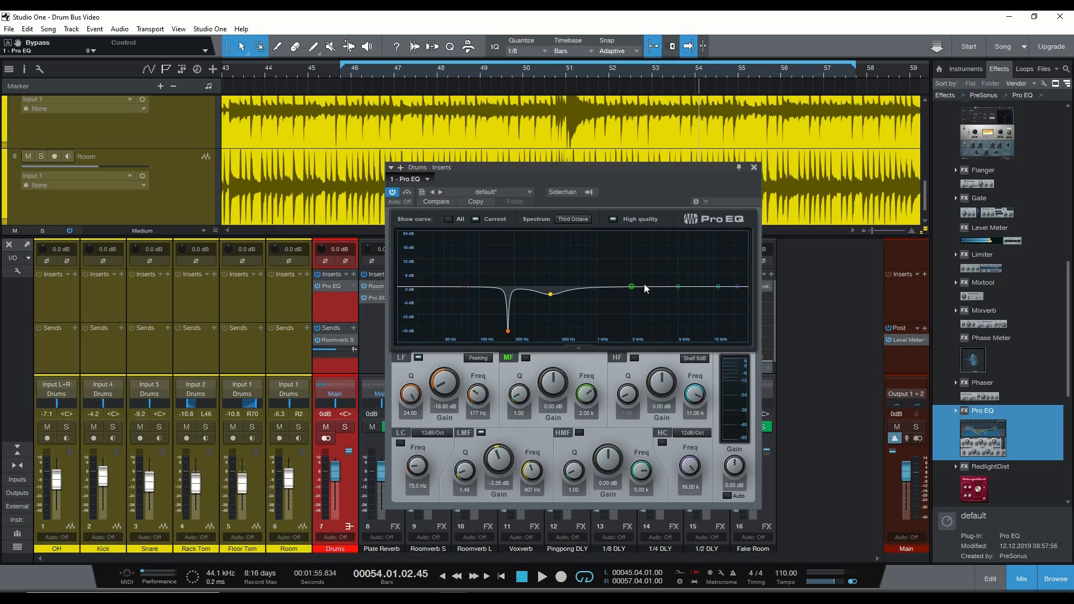
Boost the MF band by 3.36 dB at 182 Hz with a Q of 0.59, and set the LMF gain to -4.32 dB.
{"action": "left_click_drag", "start_coordinate": [633, 286], "coordinate": [498, 281]}
{"action": "key", "text": "space"}
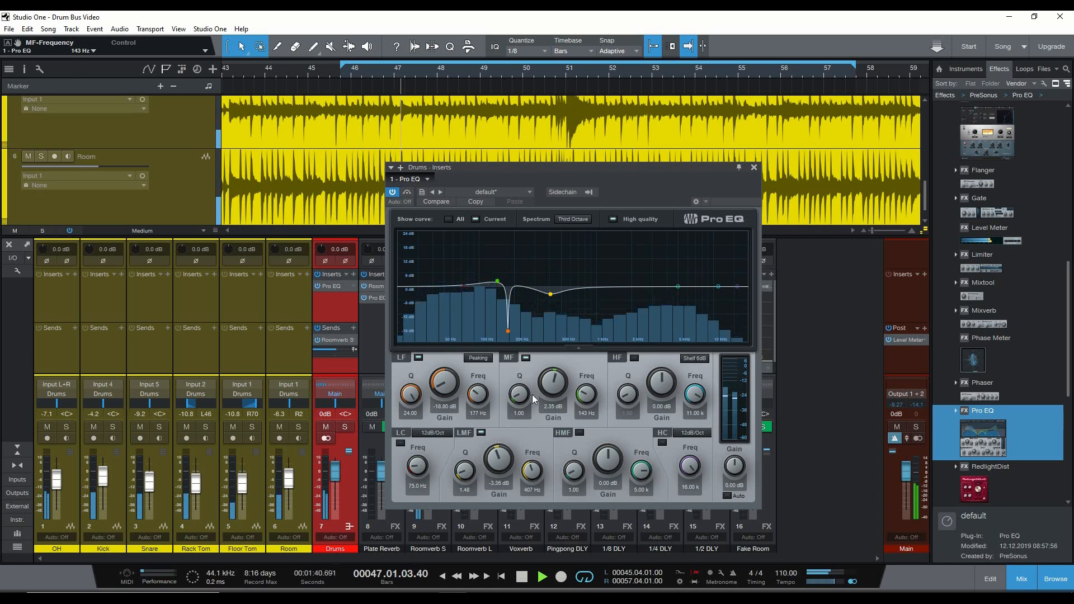
{"action": "scroll", "coordinate": [521, 392], "scroll_direction": "down", "scroll_amount": 8}
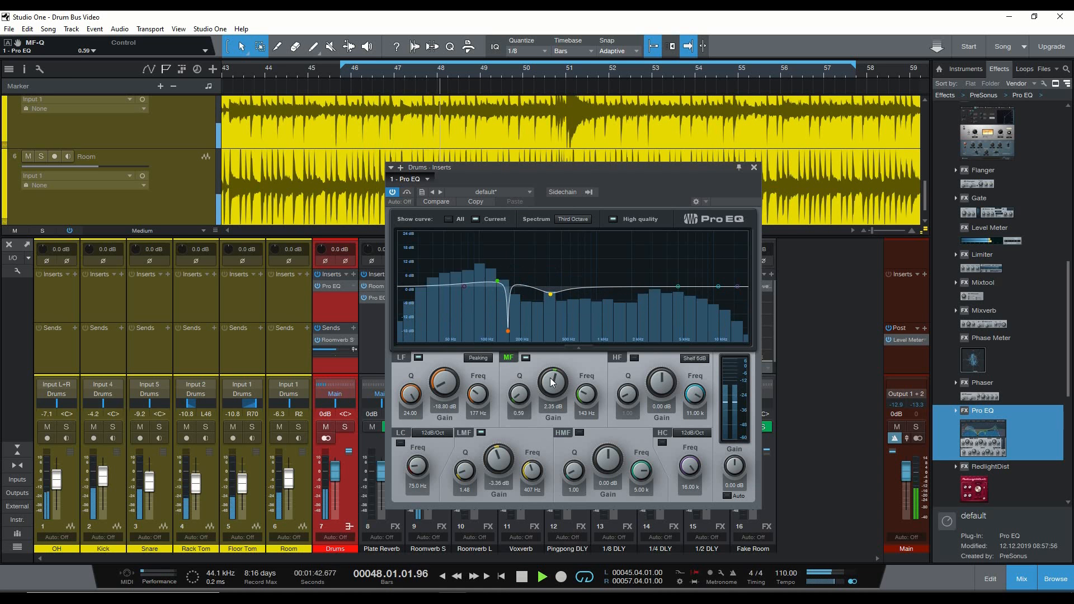
{"action": "scroll", "coordinate": [553, 380], "scroll_direction": "up", "scroll_amount": 1}
{"action": "scroll", "coordinate": [556, 382], "scroll_direction": "up", "scroll_amount": 1}
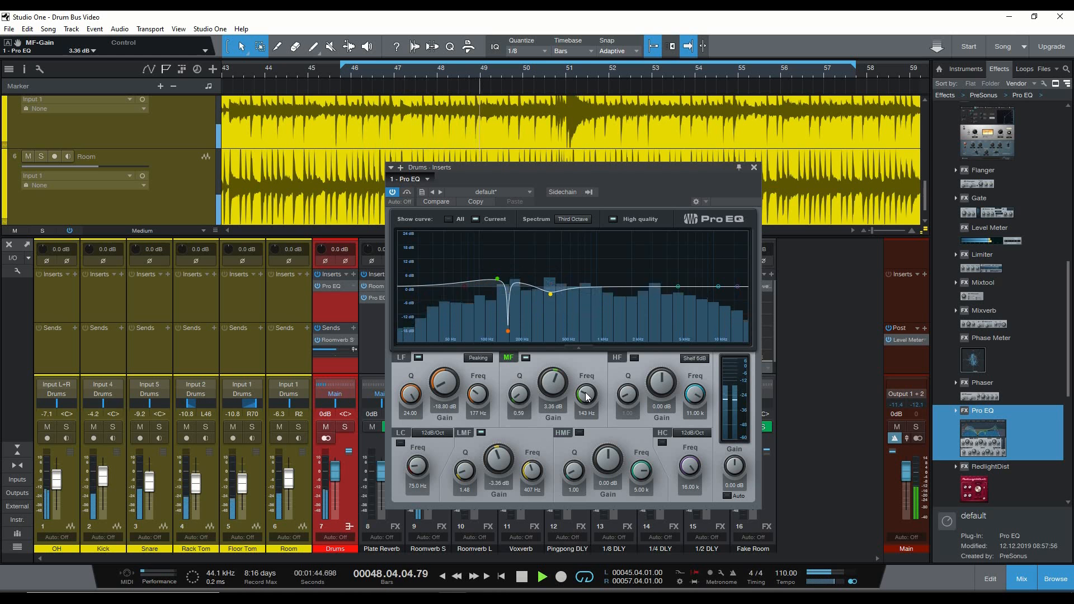
{"action": "scroll", "coordinate": [586, 396], "scroll_direction": "up", "scroll_amount": 2}
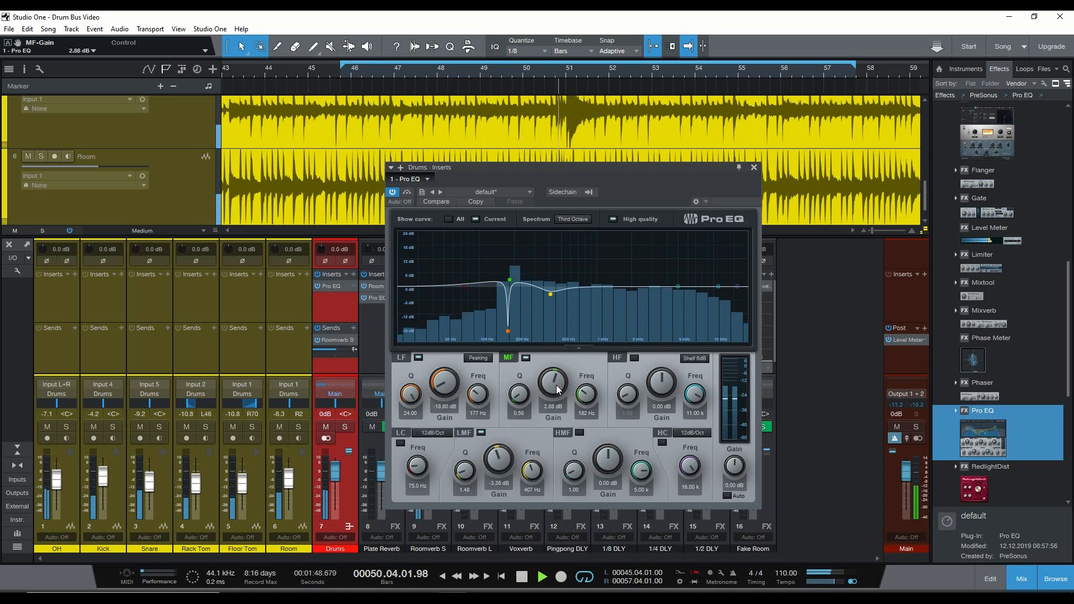
{"action": "scroll", "coordinate": [499, 460], "scroll_direction": "down", "scroll_amount": 3}
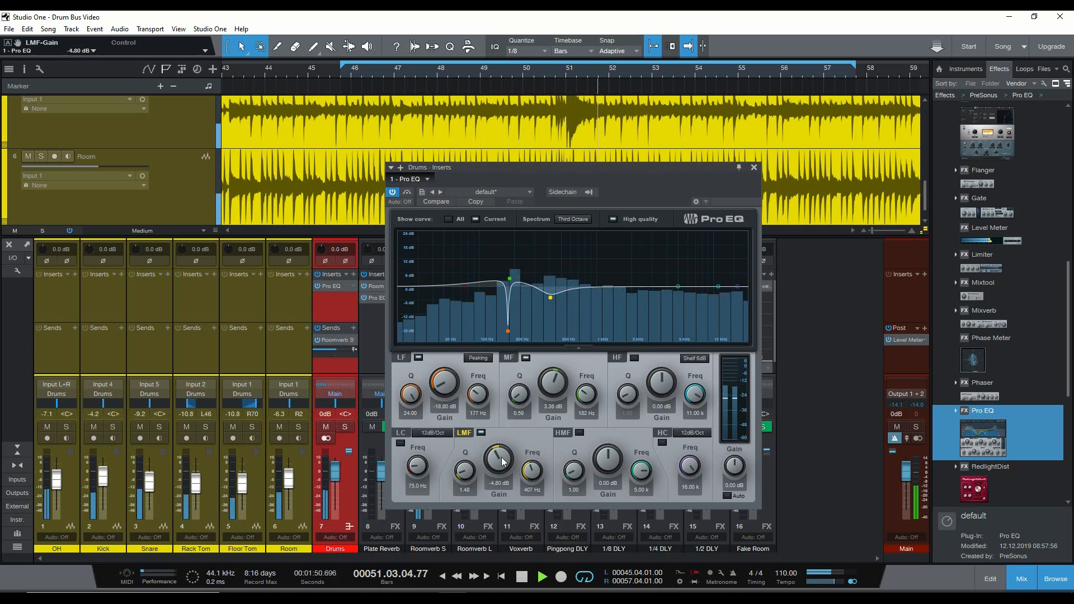
{"action": "scroll", "coordinate": [502, 462], "scroll_direction": "up", "scroll_amount": 1}
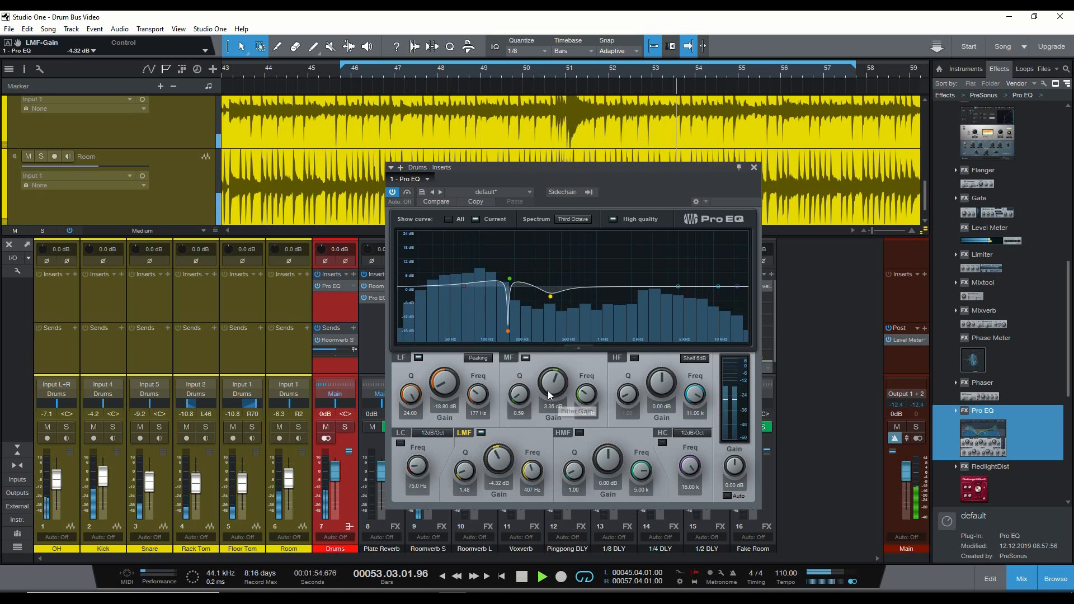
{"action": "key", "text": "space"}
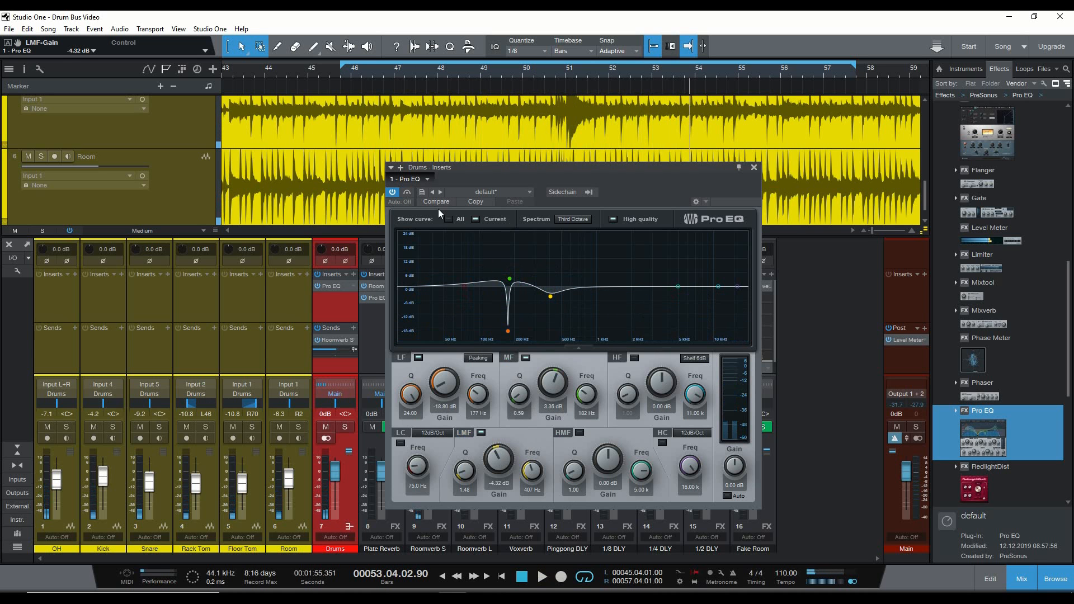
During playback, compare the drums with the whole Pro EQ bypassed and with only the MF band switched off, restoring each.
{"action": "key", "text": "space"}
{"action": "left_click", "coordinate": [408, 192]}
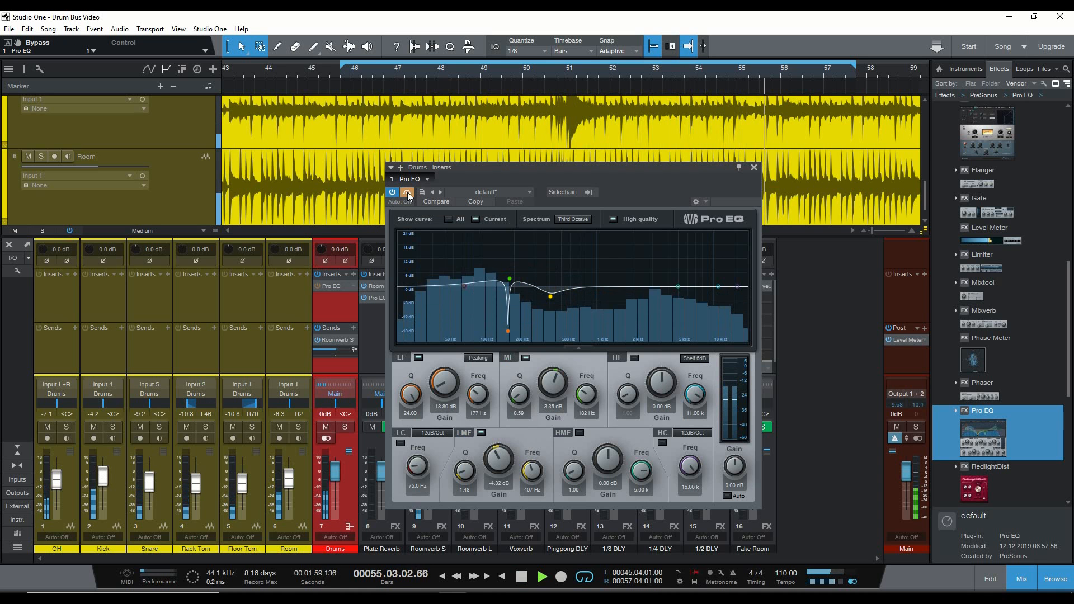
{"action": "left_click", "coordinate": [408, 193]}
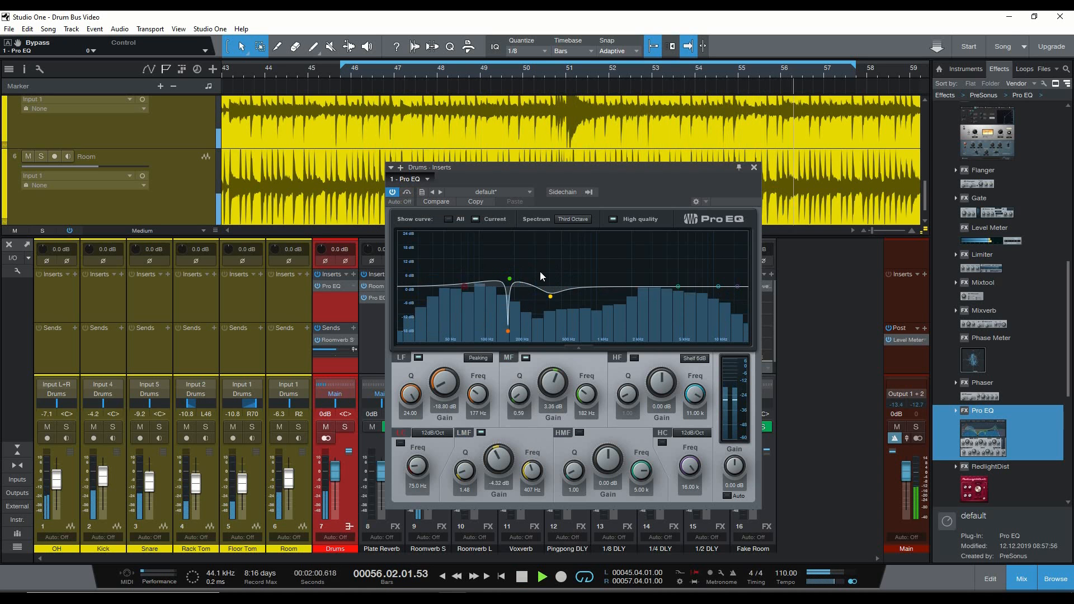
{"action": "left_click", "coordinate": [525, 357]}
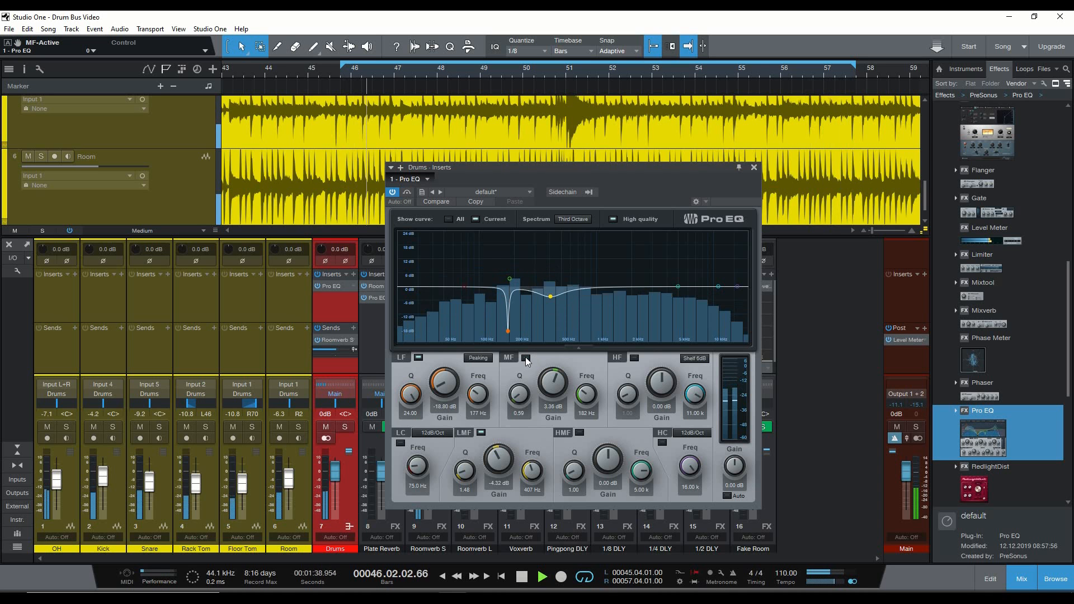
{"action": "left_click", "coordinate": [526, 356]}
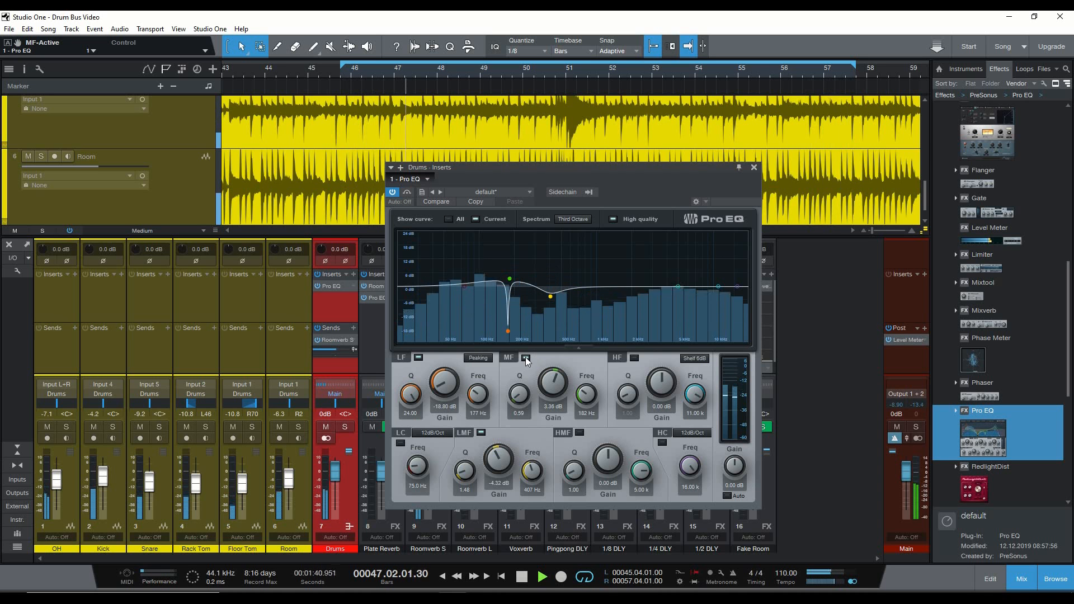
Stop playback and add a Compressor after the Pro EQ in the Drums bus inserts.
{"action": "key", "text": "space"}
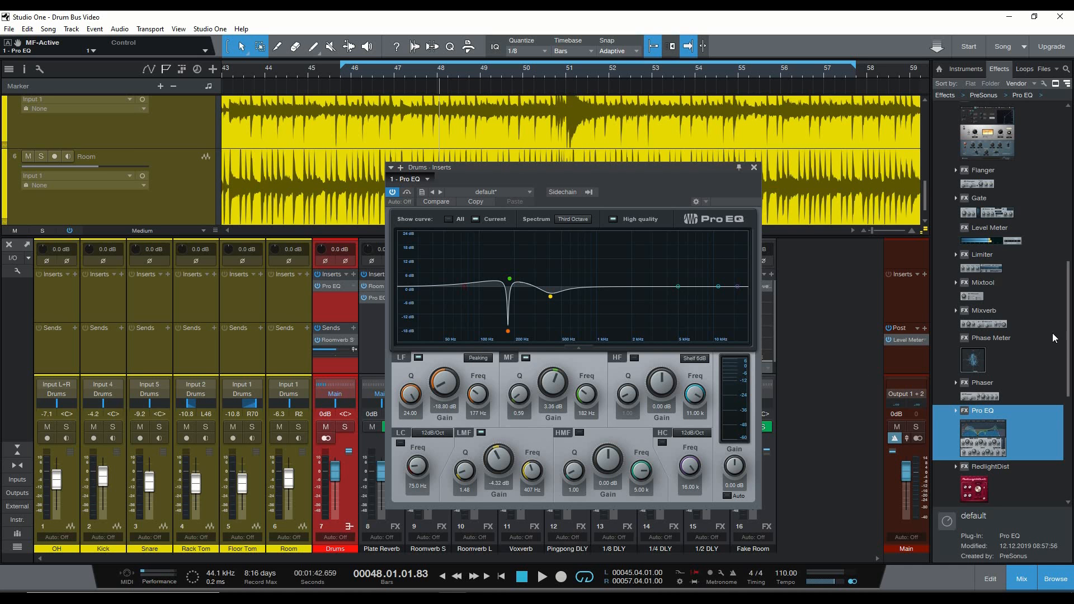
{"action": "scroll", "coordinate": [985, 291], "scroll_direction": "up", "scroll_amount": 5}
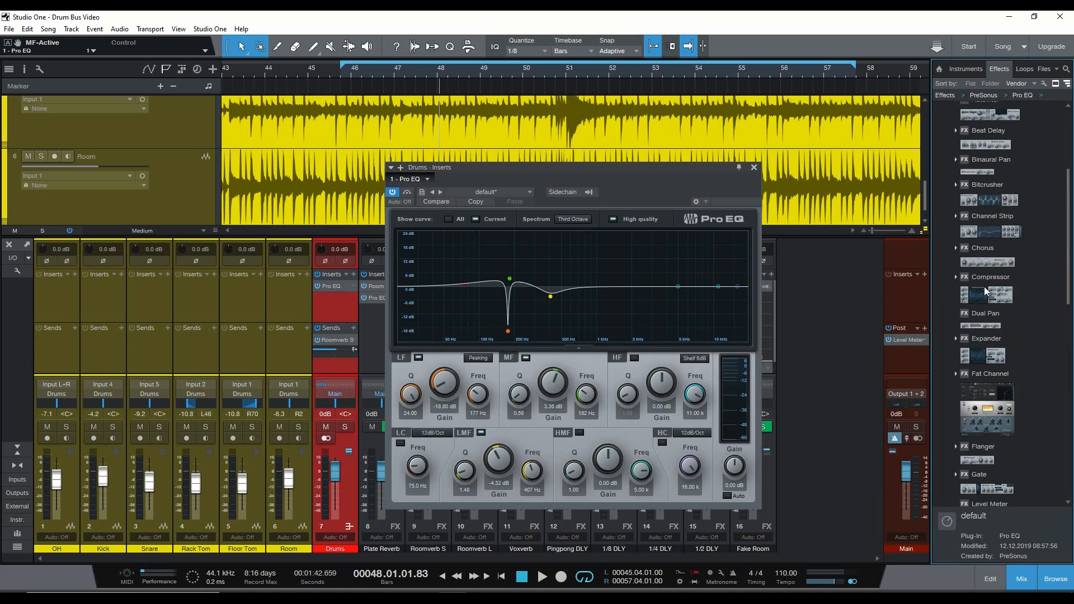
{"action": "left_click_drag", "start_coordinate": [986, 291], "coordinate": [635, 180]}
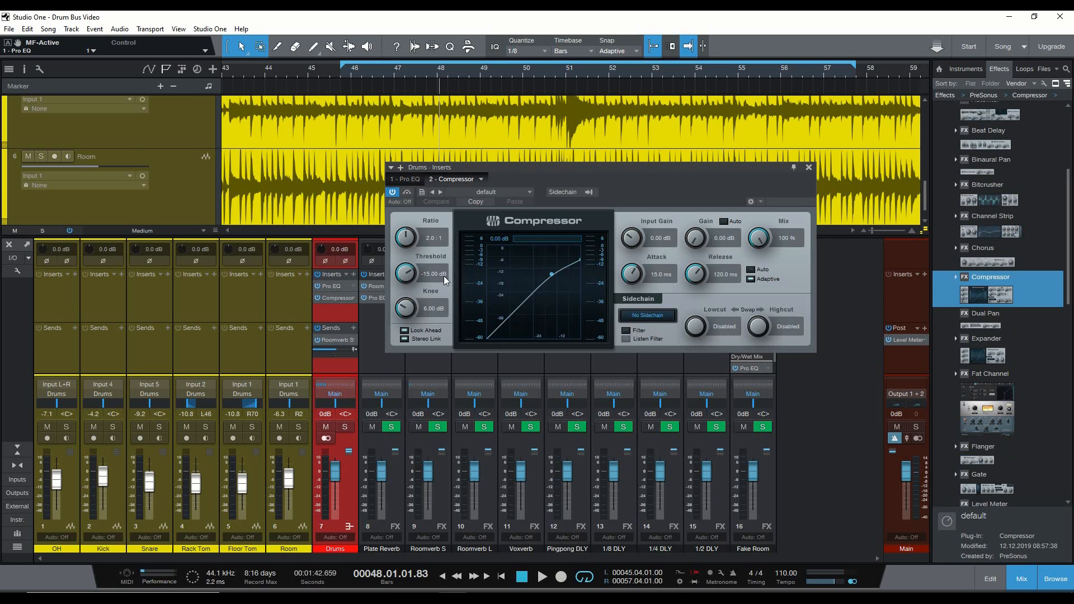
Set the Compressor to a 4.2:1 ratio and 33.2 ms attack, and during playback to a -20.16 dB threshold and 1.92 dB gain.
{"action": "left_click_drag", "start_coordinate": [404, 242], "coordinate": [413, 231]}
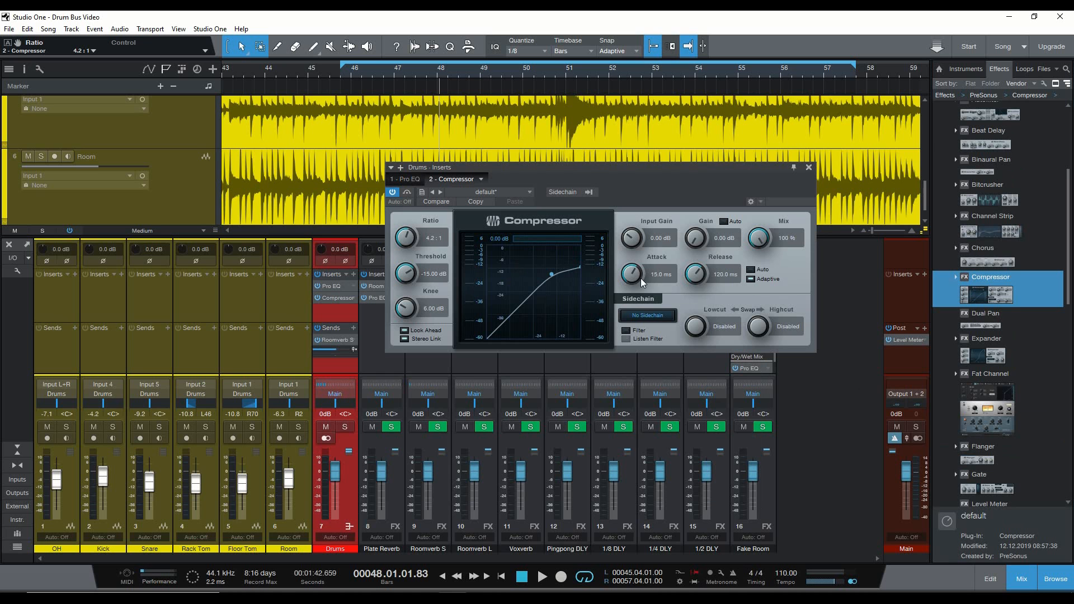
{"action": "left_click_drag", "start_coordinate": [640, 277], "coordinate": [643, 269]}
{"action": "key", "text": "space"}
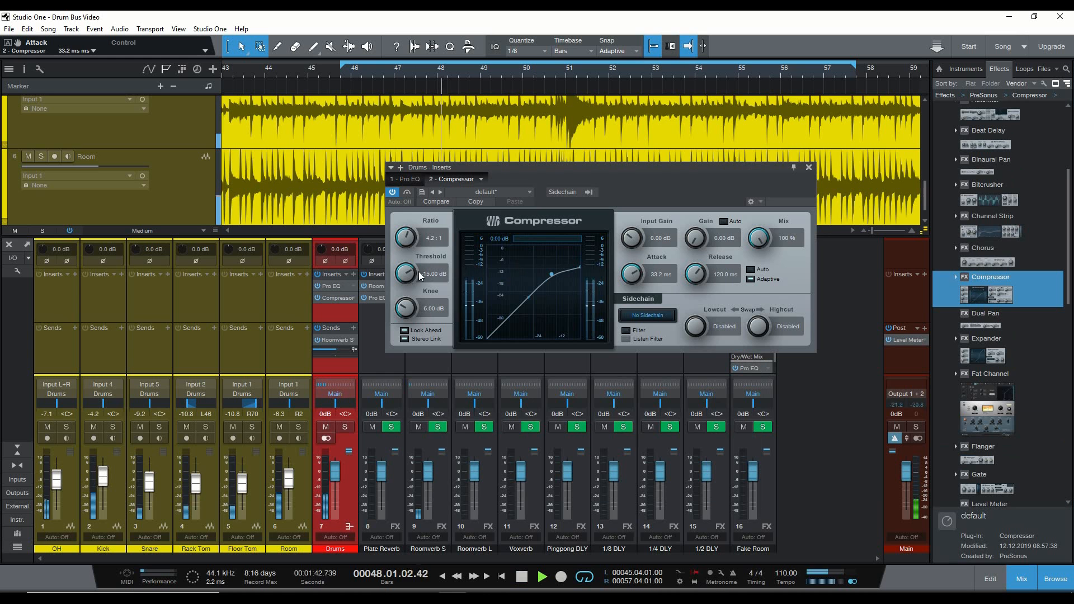
{"action": "left_click_drag", "start_coordinate": [407, 273], "coordinate": [408, 277]}
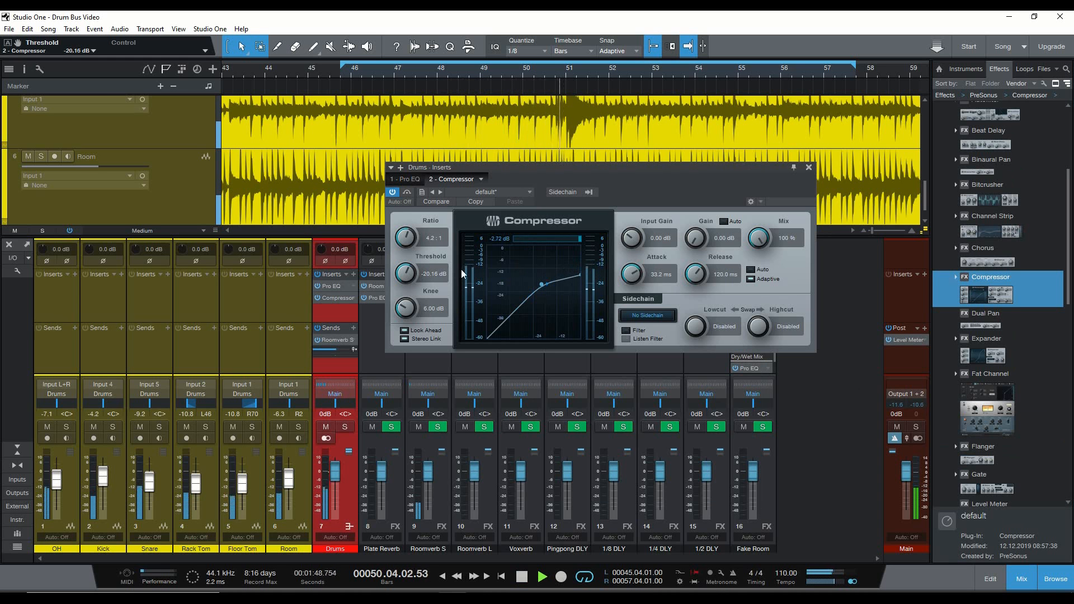
{"action": "left_click_drag", "start_coordinate": [692, 240], "coordinate": [692, 238]}
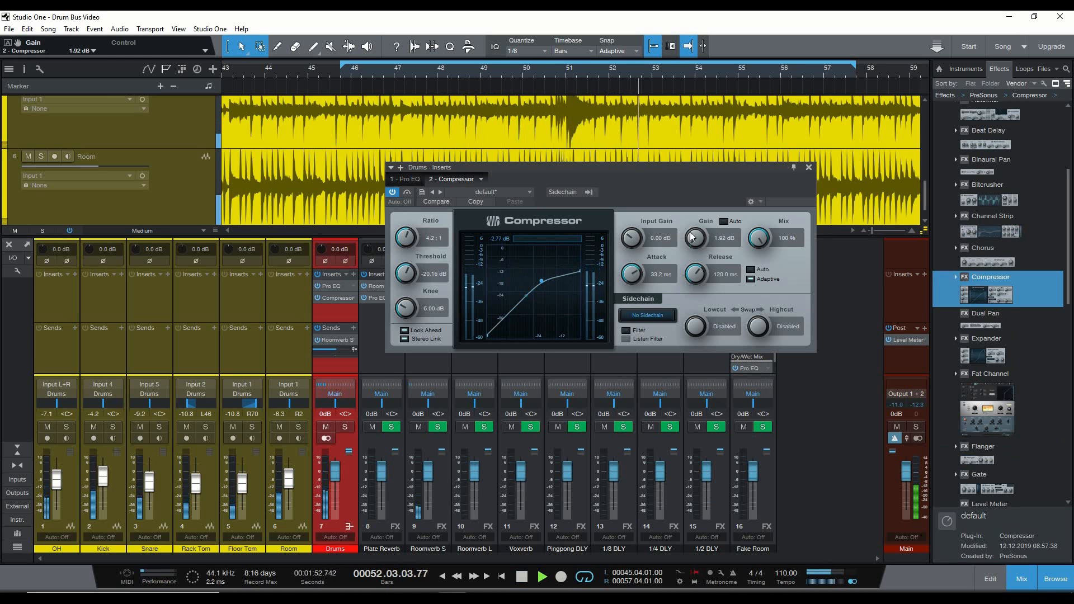
Compare the drums with and without the Compressor by toggling its bypass during playback, leaving it active and stopping playback.
{"action": "left_click", "coordinate": [408, 193]}
{"action": "left_click", "coordinate": [408, 193]}
{"action": "left_click", "coordinate": [409, 192]}
{"action": "left_click", "coordinate": [408, 192]}
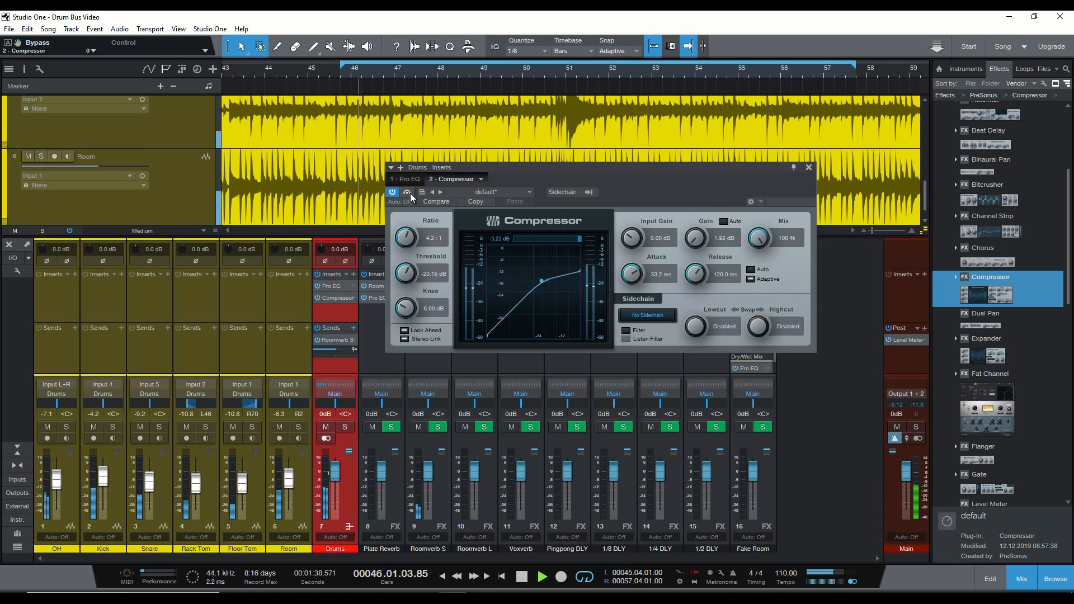
{"action": "key", "text": "space"}
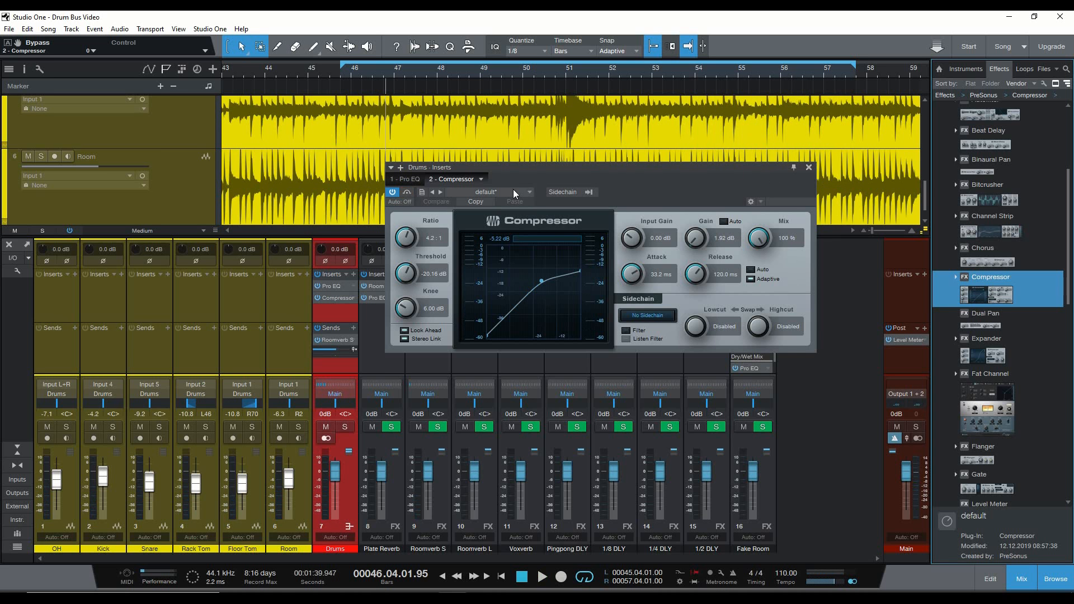
Review the Pro EQ and Compressor settings on the Drums bus, and close the effect window.
{"action": "left_click", "coordinate": [407, 179]}
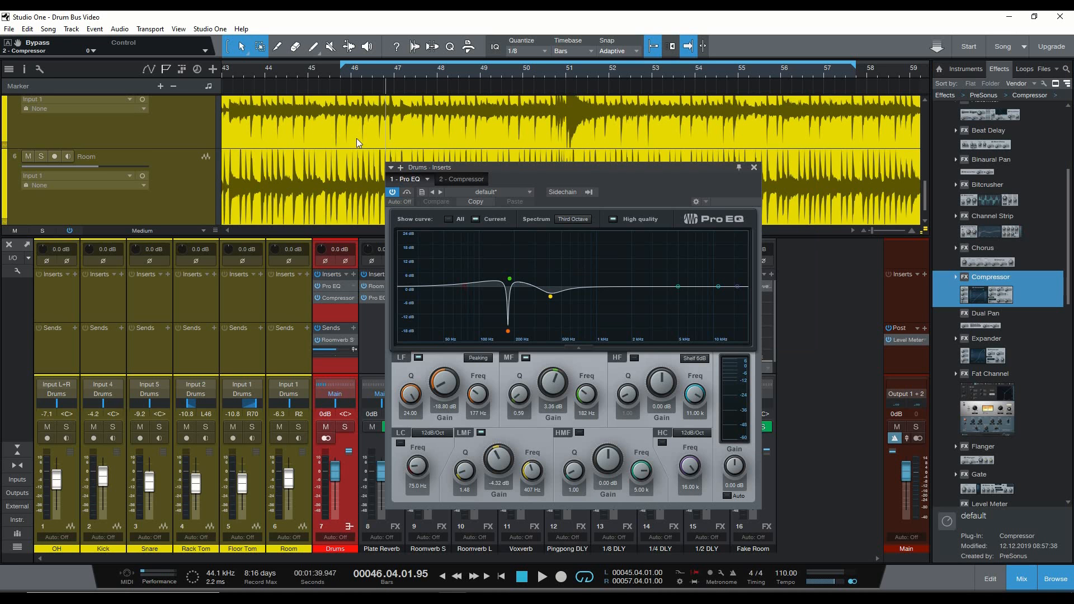
{"action": "left_click", "coordinate": [469, 179]}
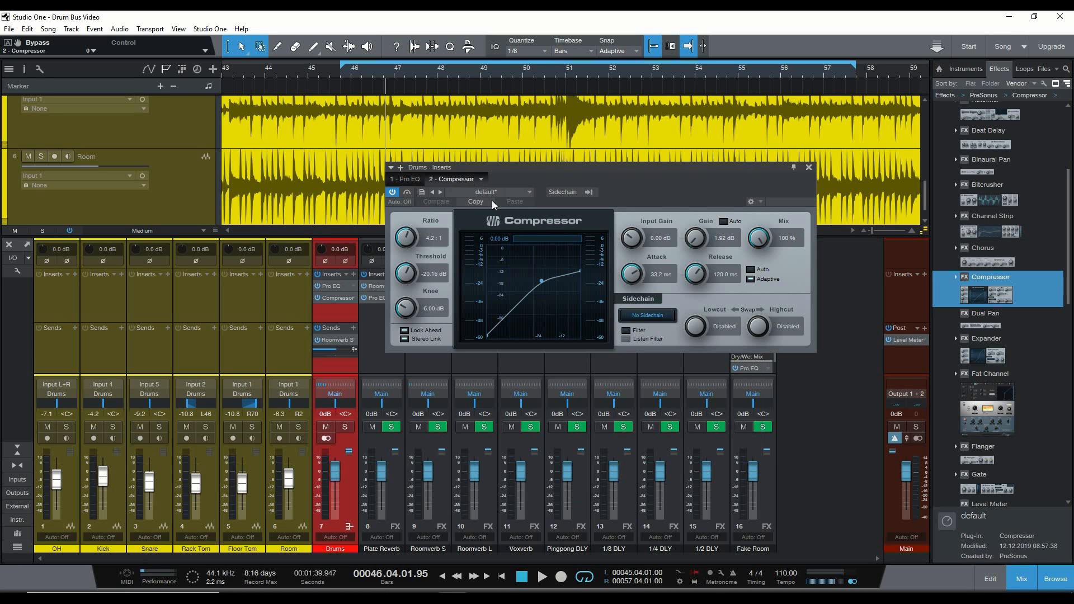
{"action": "left_click", "coordinate": [814, 169]}
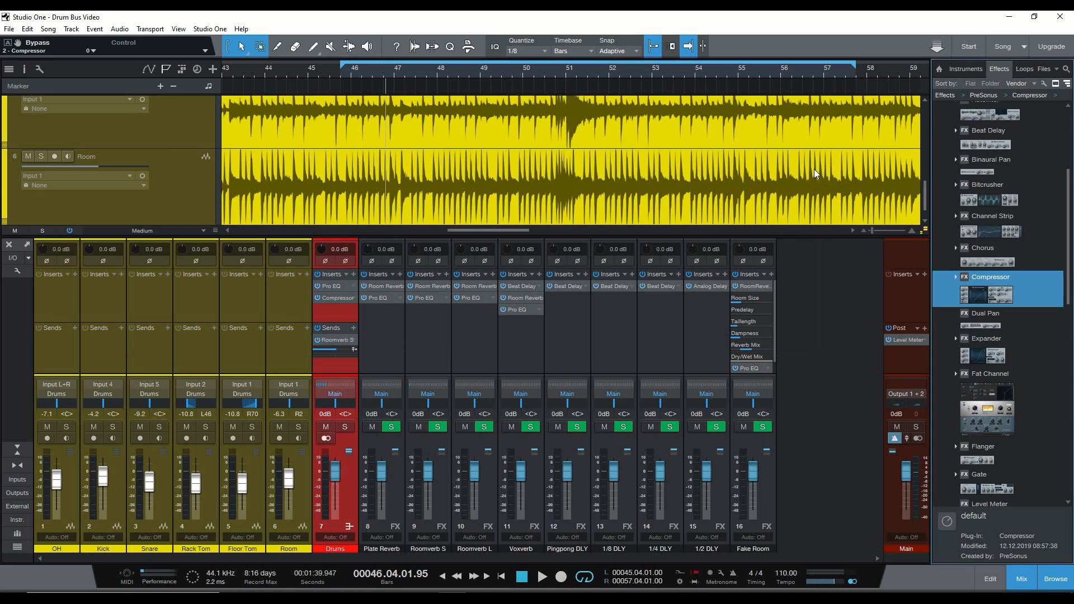
Play from just before bar 46 with all effects globally disabled, re-enable them to compare the drum sound, and stop playback.
{"action": "left_click", "coordinate": [337, 72]}
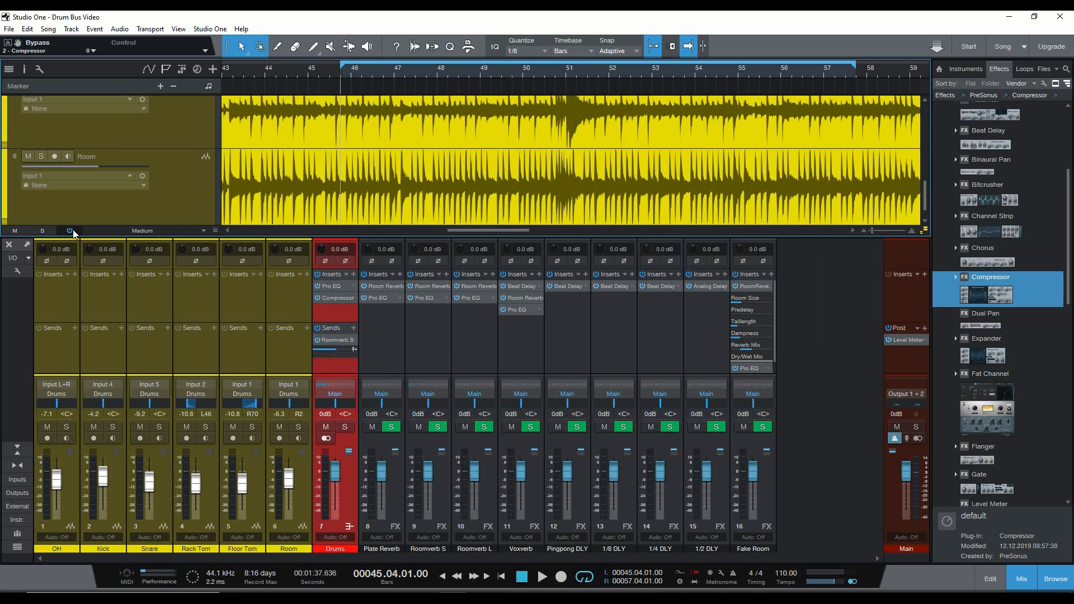
{"action": "left_click", "coordinate": [70, 230]}
{"action": "key", "text": "space"}
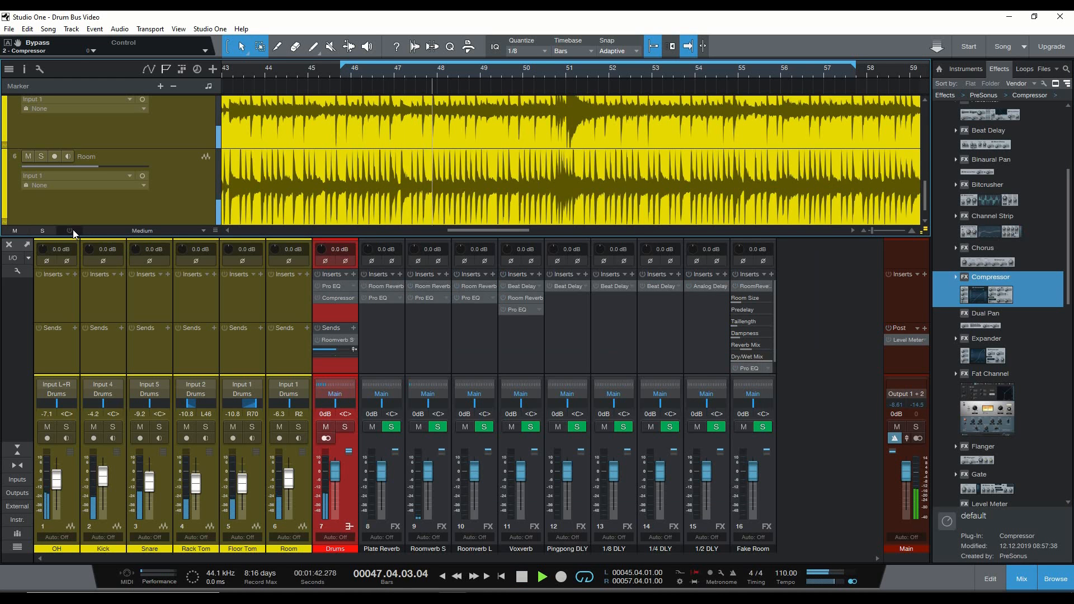
{"action": "left_click", "coordinate": [70, 230]}
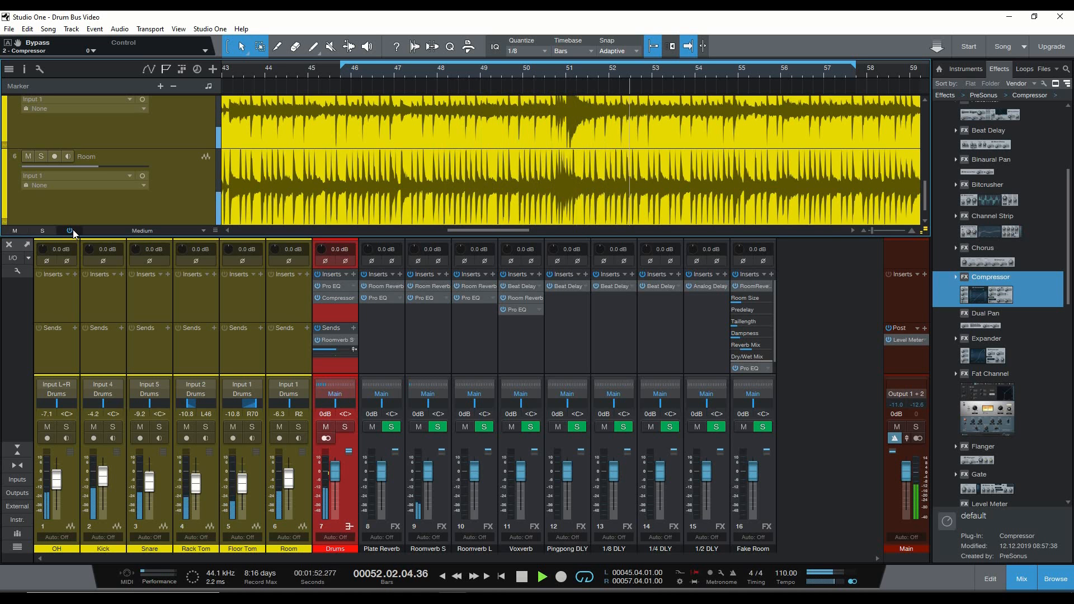
{"action": "key", "text": "space"}
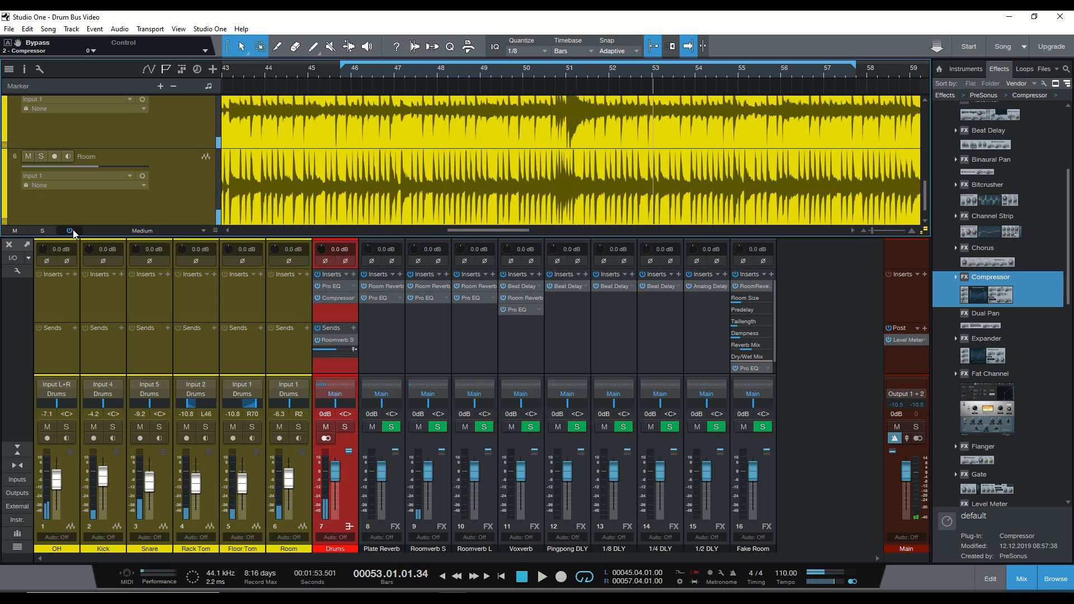